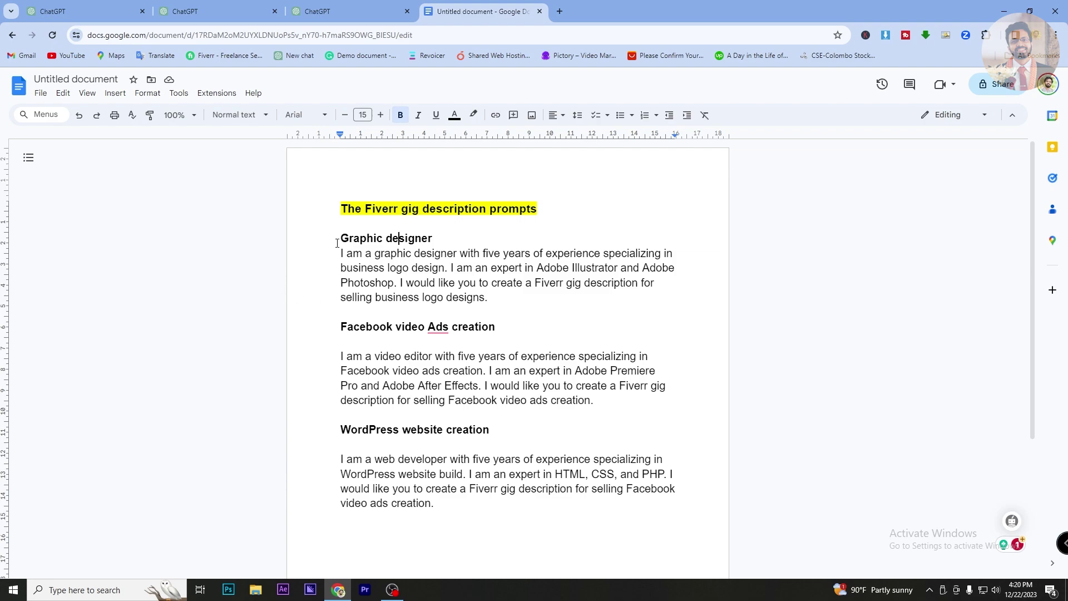
- Review the Graphic designer, Facebook video Ads creation and WordPress website creation headings, then go to the first ChatGPT chat
left_click_drag(484, 239, 340, 240)
left_click(429, 326)
left_click_drag(495, 327, 315, 330)
left_click(388, 399)
left_click_drag(490, 429, 336, 431)
left_click(360, 389)
left_click(107, 12)
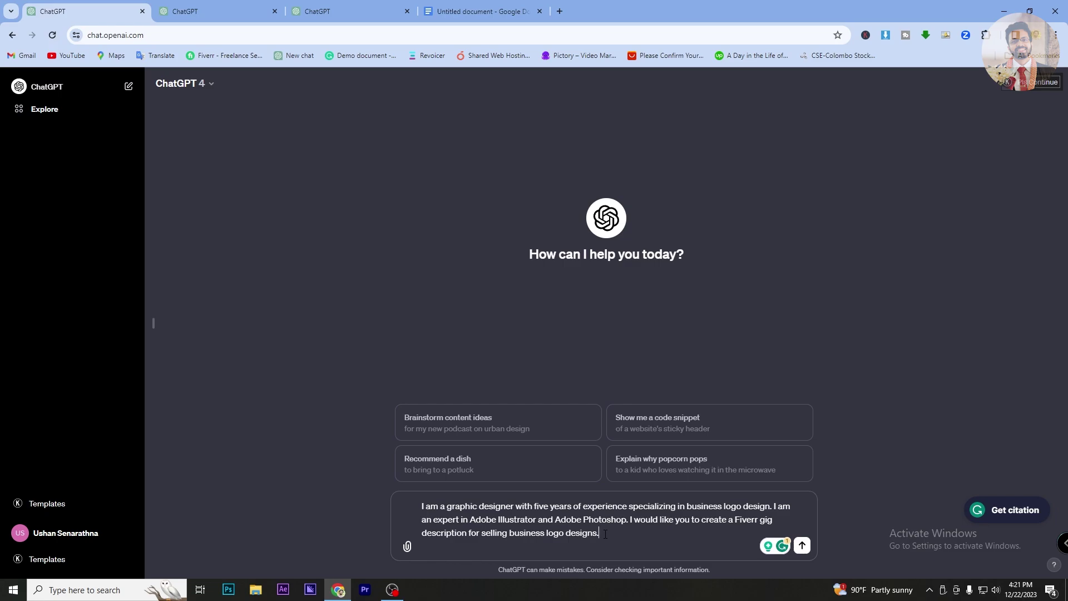
- Confirm GPT-4 is the selected model and submit the logo-design gig prompt
left_click_drag(511, 517, 423, 505)
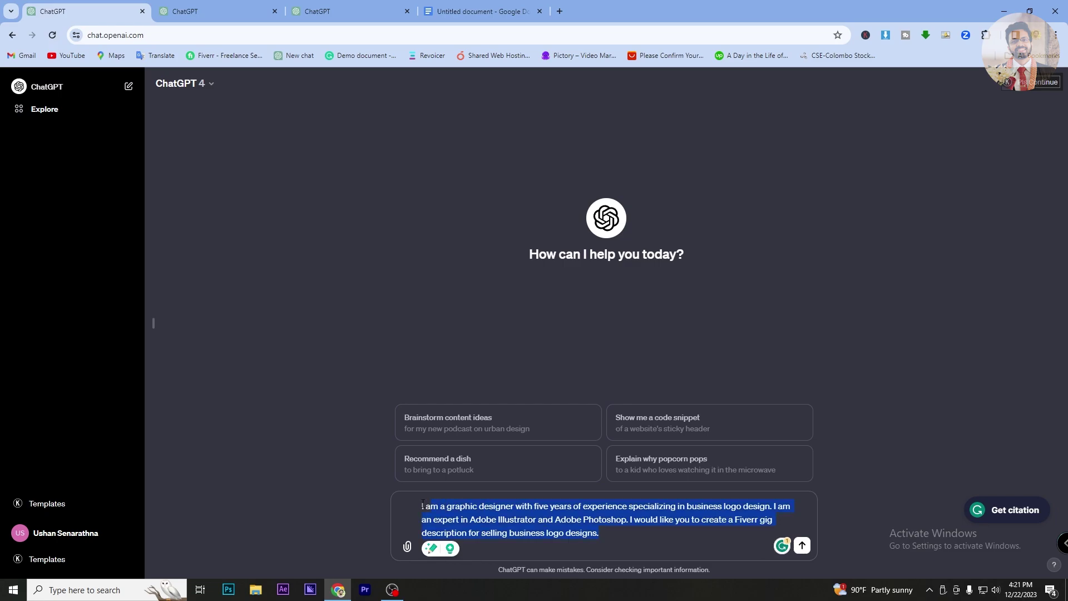
left_click(618, 537)
left_click(207, 85)
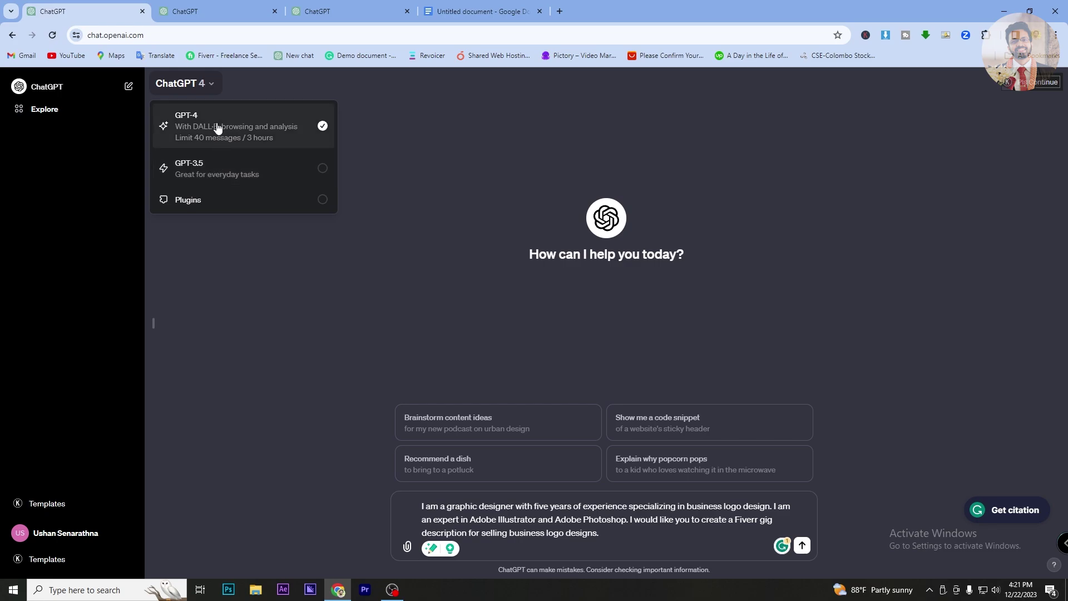
left_click(415, 134)
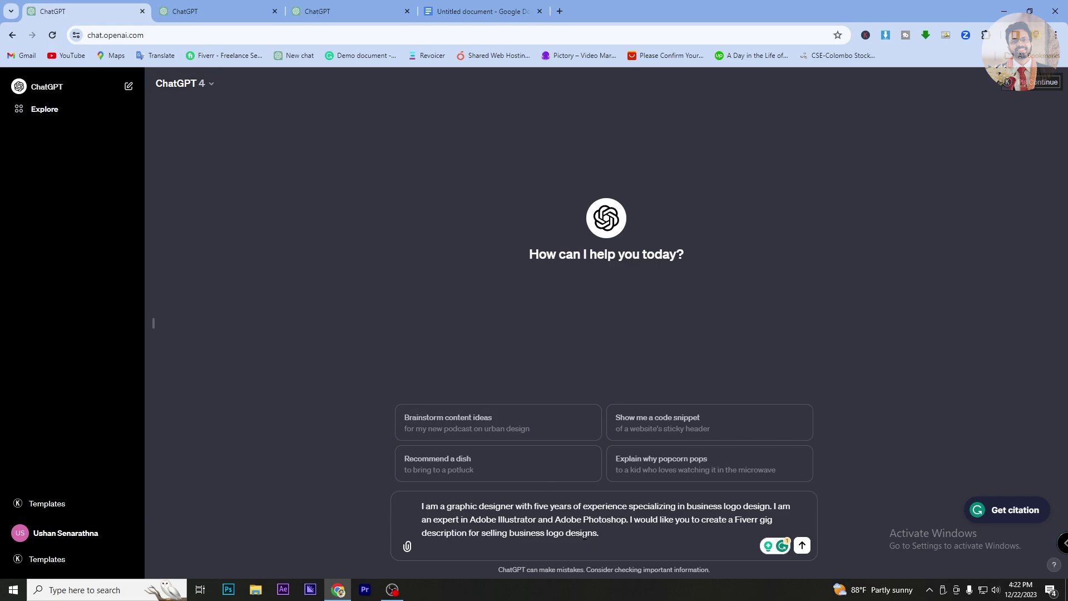
left_click(802, 545)
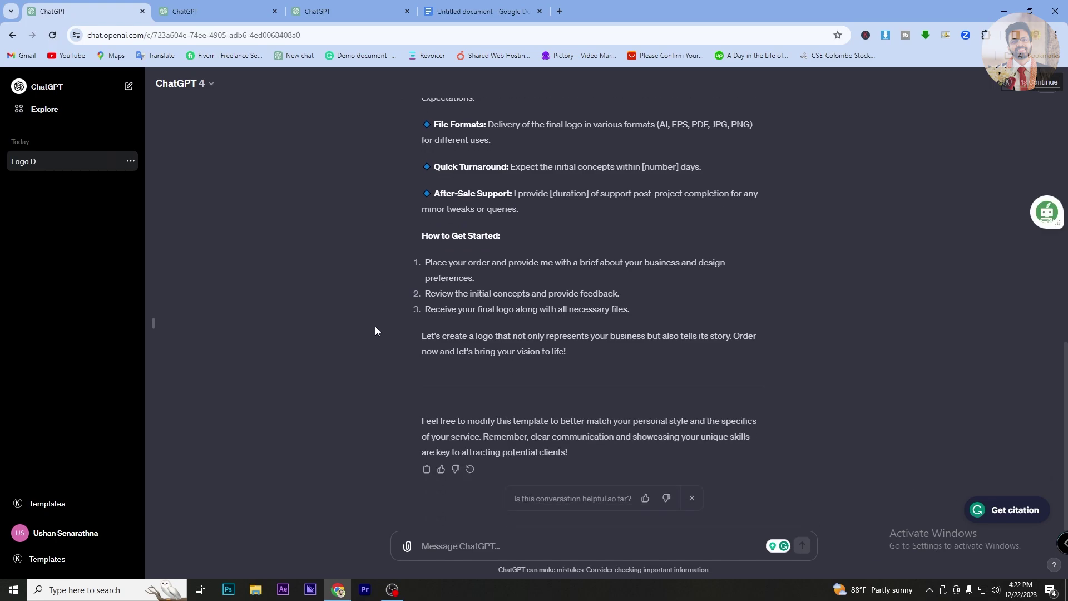
- Read through the logo gig reply, checking its welcome line and Quick Turnaround item
scroll(375, 330, "up", 4)
scroll(375, 330, "up", 4)
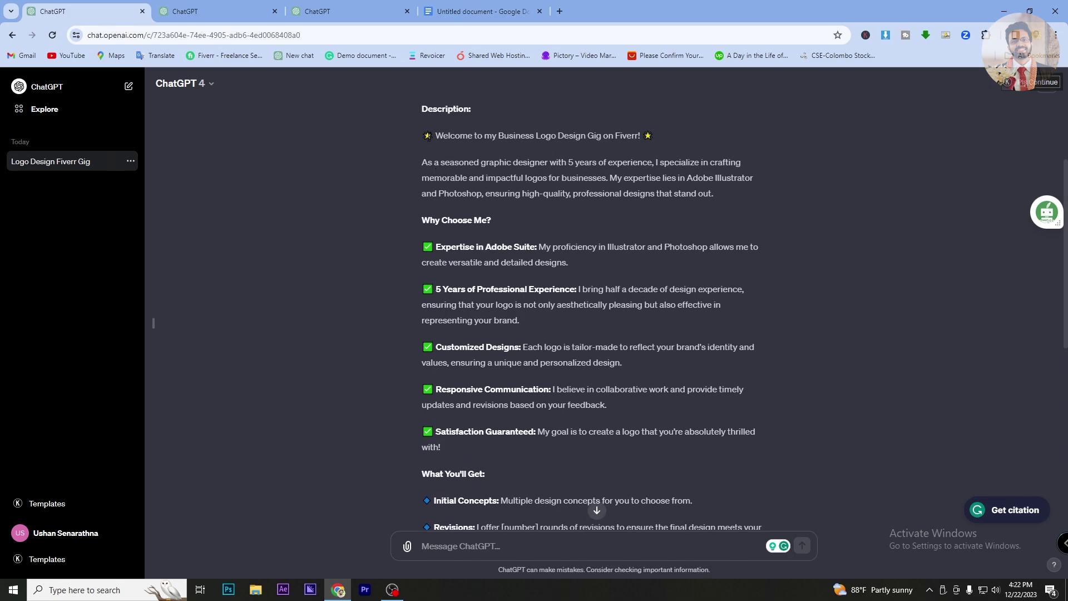
left_click_drag(428, 135, 663, 139)
left_click(436, 235)
scroll(548, 299, "up", 4)
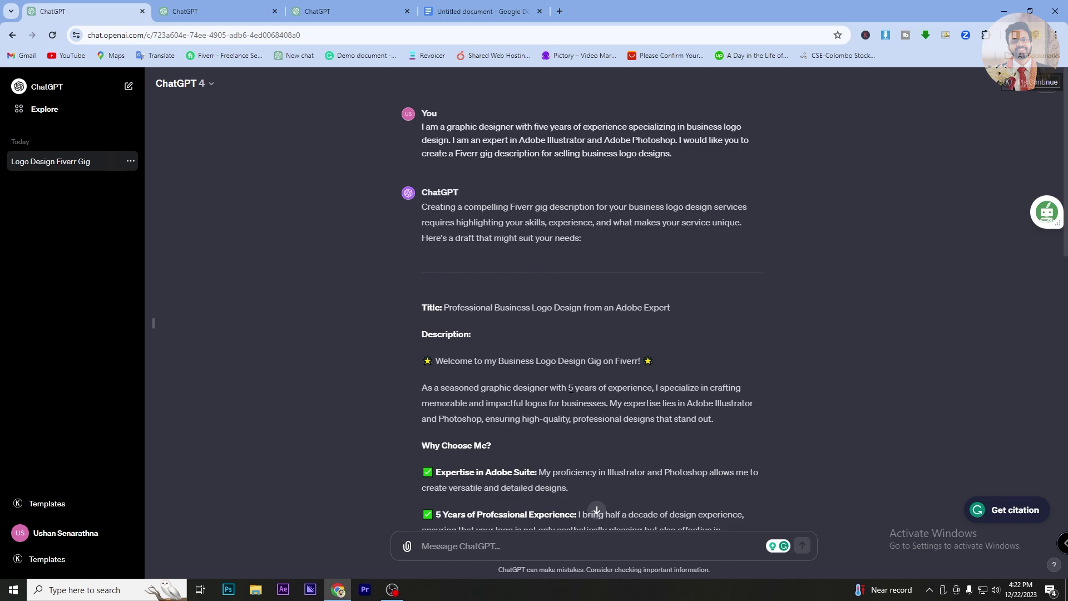
scroll(570, 388, "down", 4)
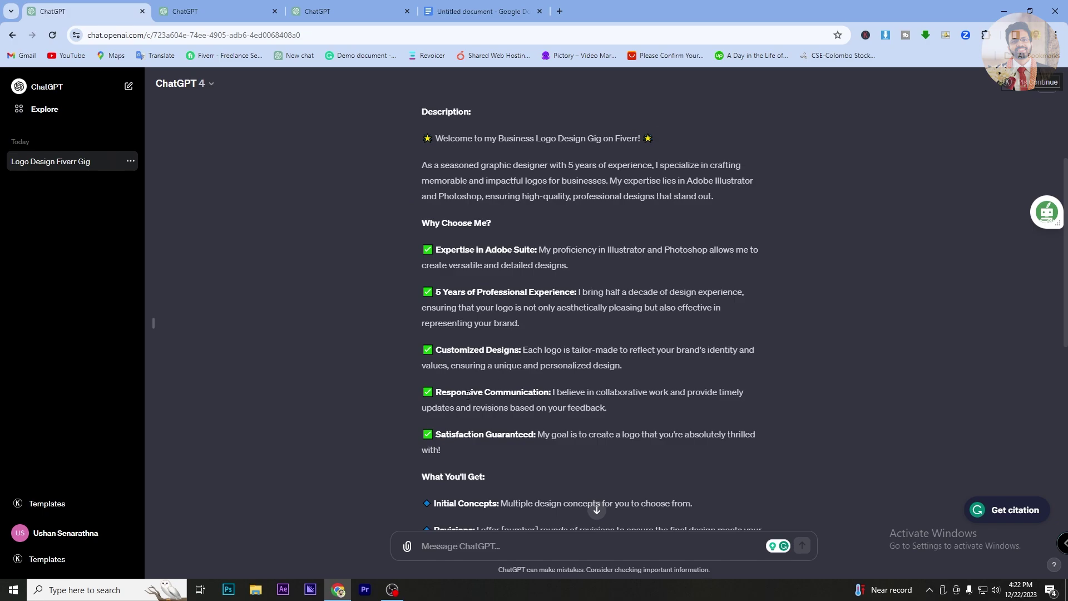
scroll(563, 396, "down", 2)
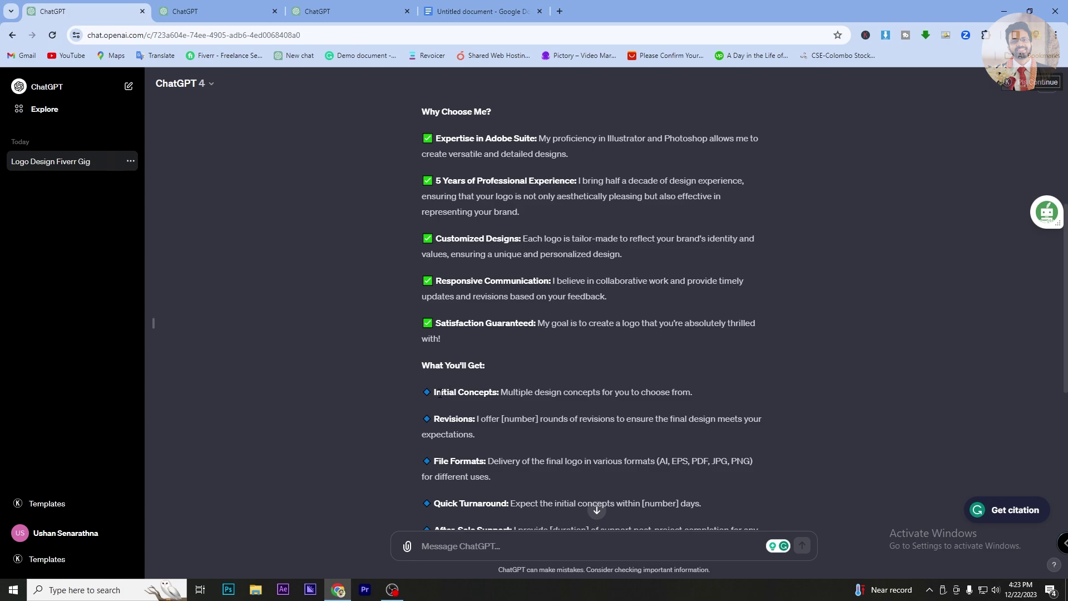
scroll(446, 388, "down", 1)
scroll(440, 358, "down", 1)
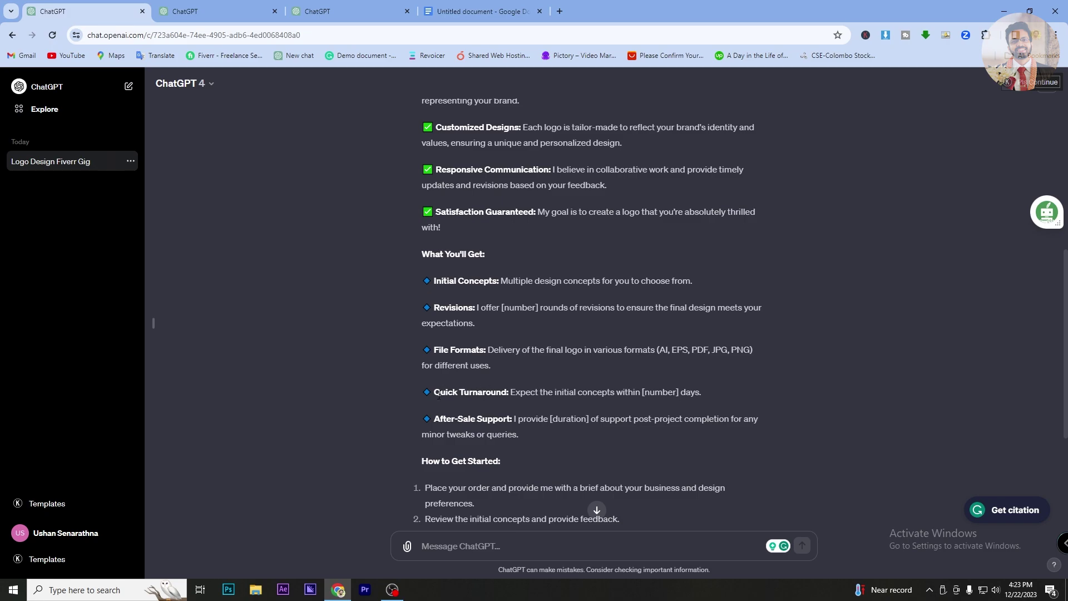
left_click_drag(434, 393, 532, 392)
left_click(532, 392)
- Finish reviewing the reply and copy ChatGPT's entire logo gig answer
scroll(476, 398, "down", 2)
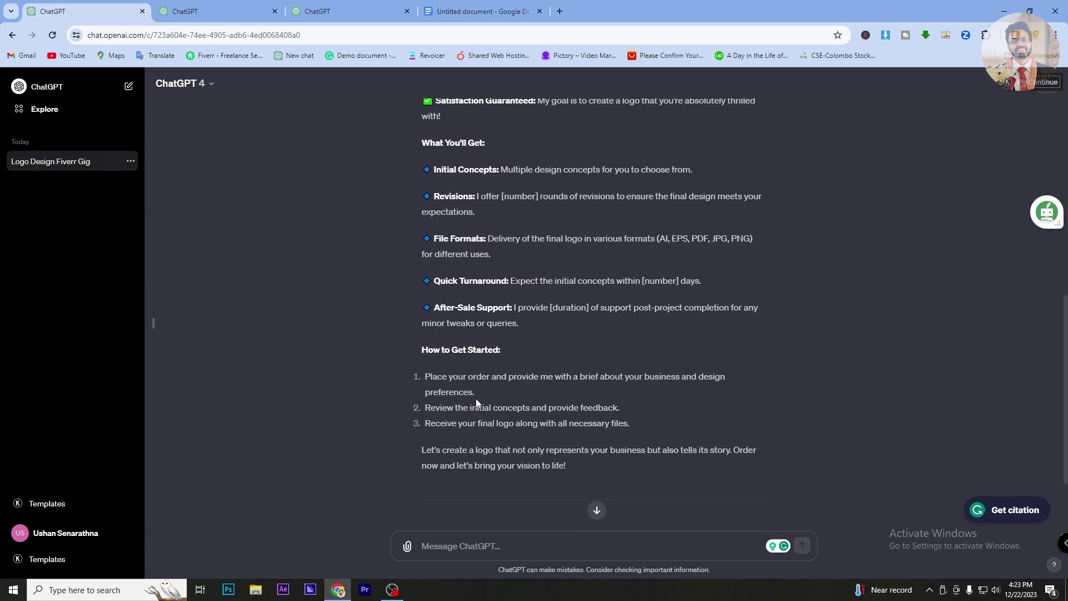
scroll(476, 398, "up", 5)
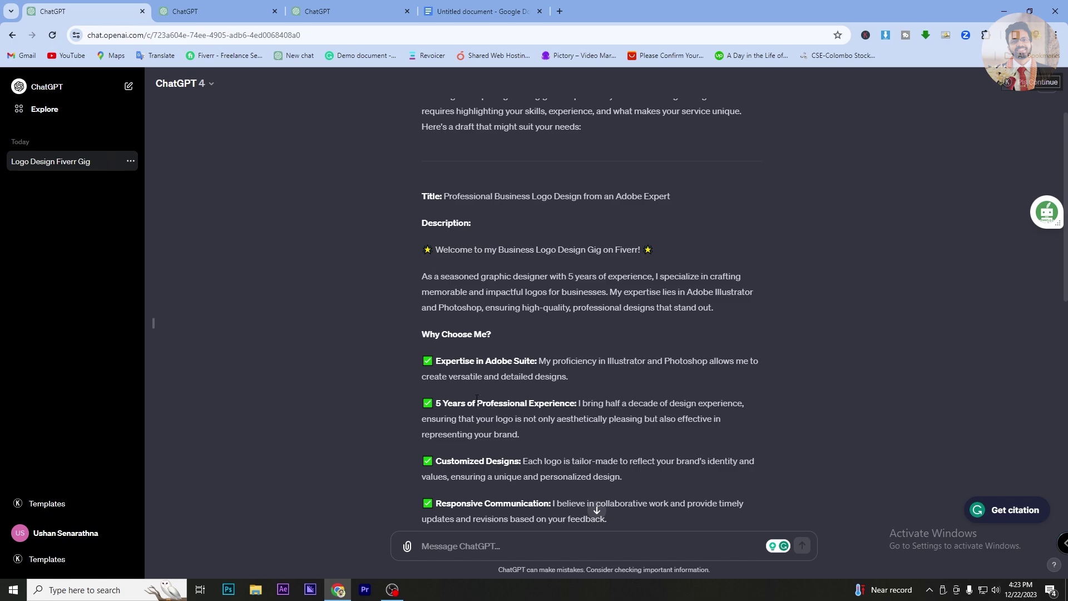
scroll(477, 398, "down", 8)
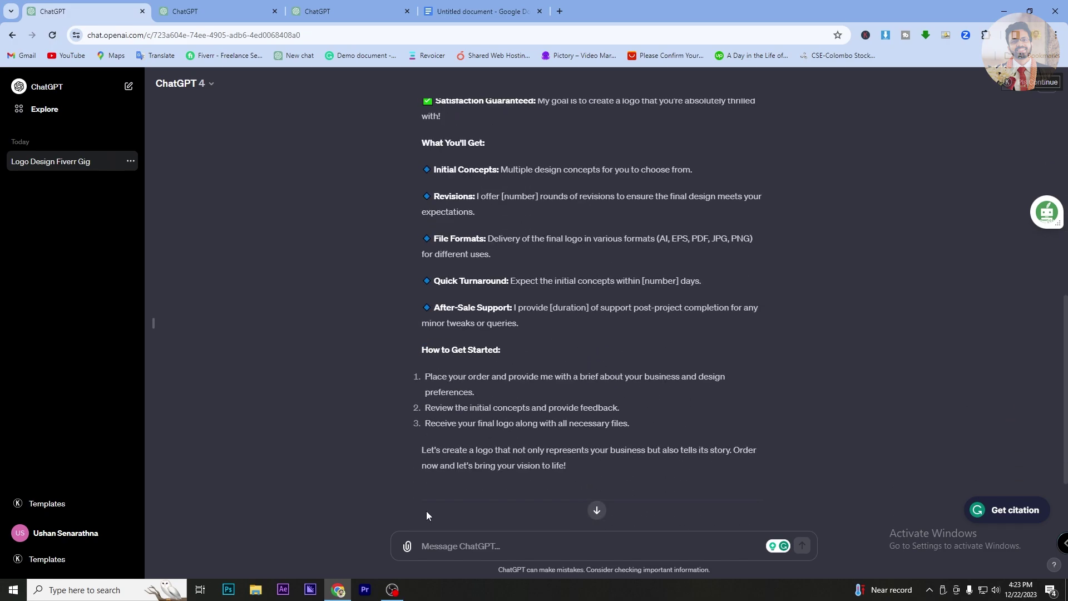
scroll(426, 511, "down", 2)
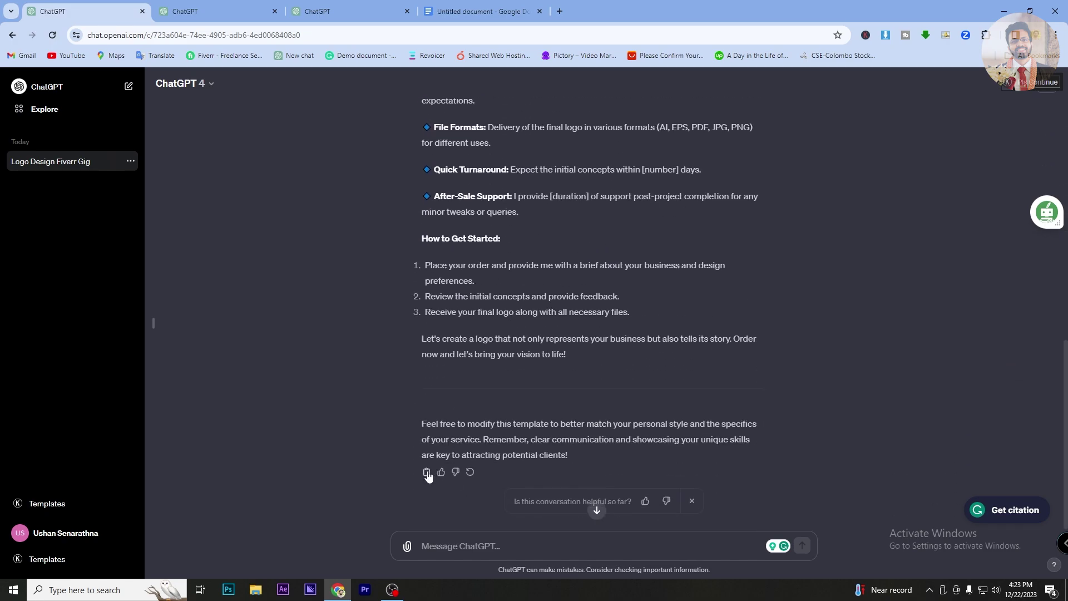
scroll(443, 396, "up", 10)
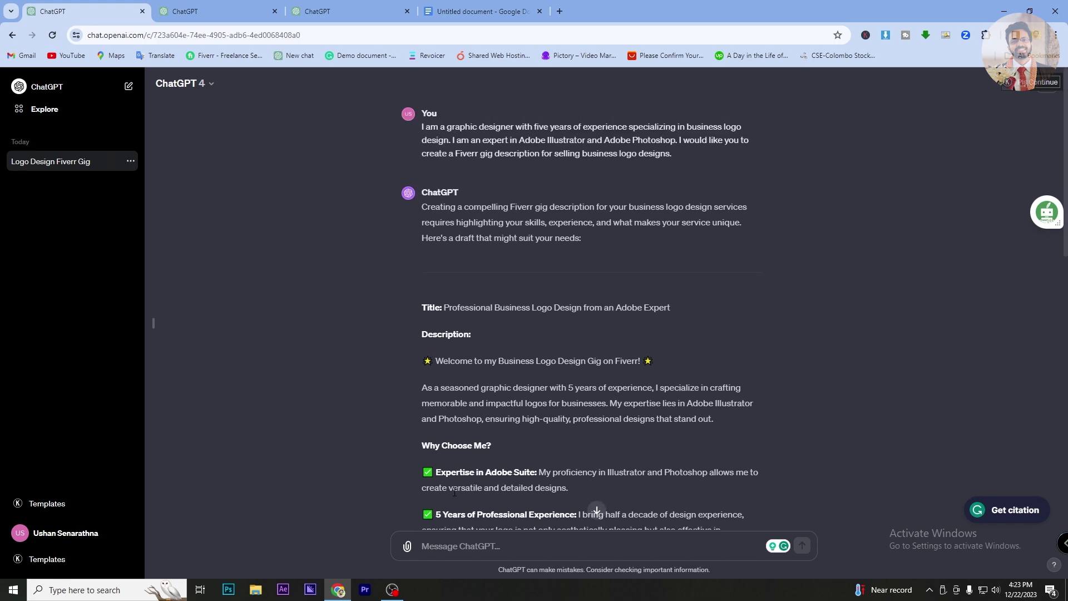
scroll(445, 312, "down", 10)
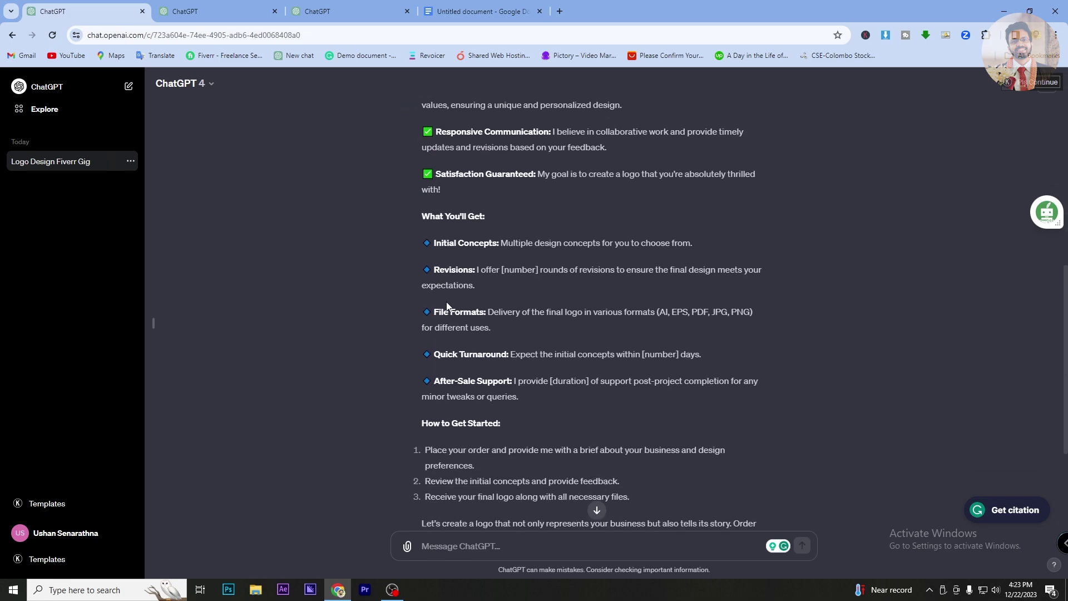
left_click(426, 469)
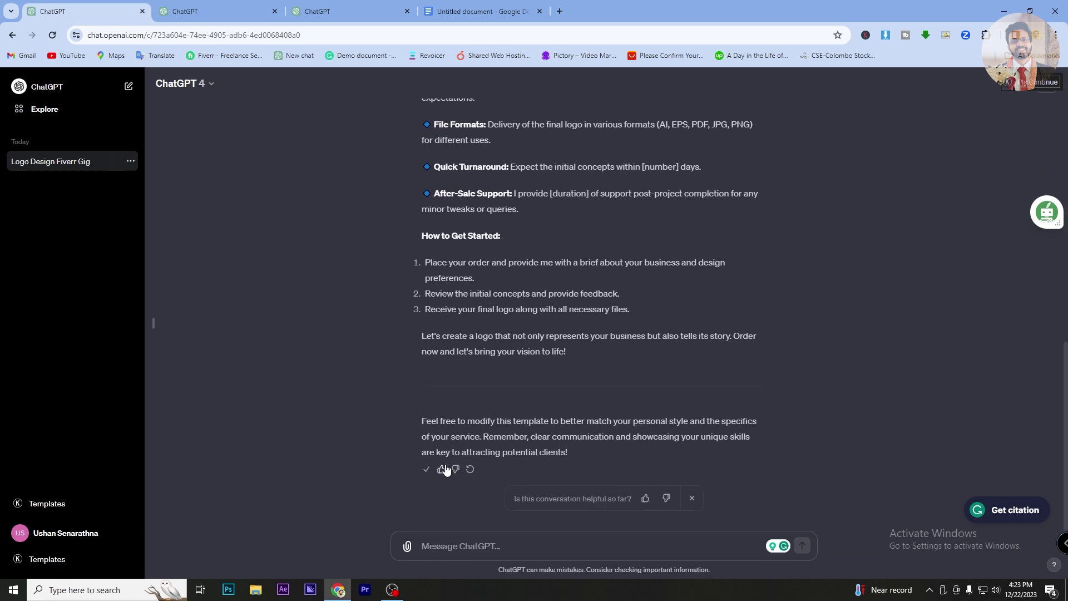
left_click(85, 592)
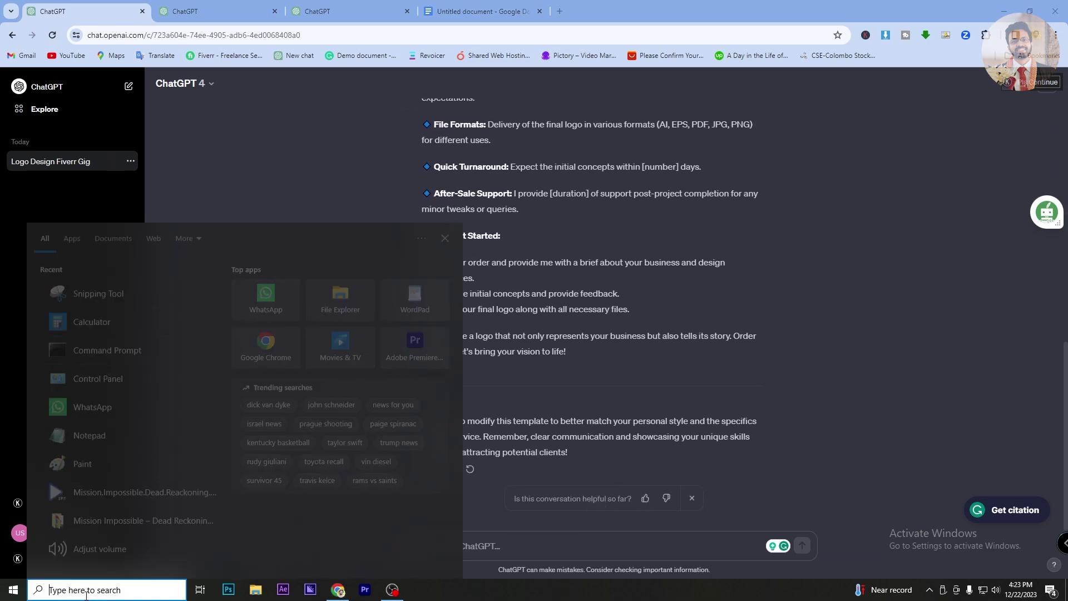
- Paste the copied reply into Notepad and select all of it
type("no")
left_click(105, 277)
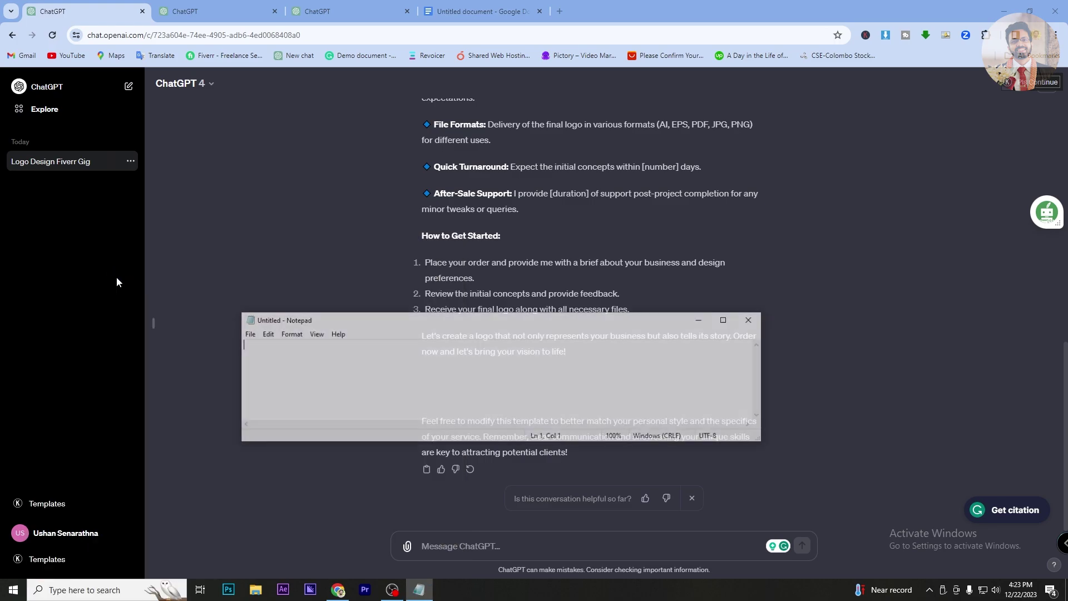
key("ctrl+v")
key("ctrl+a")
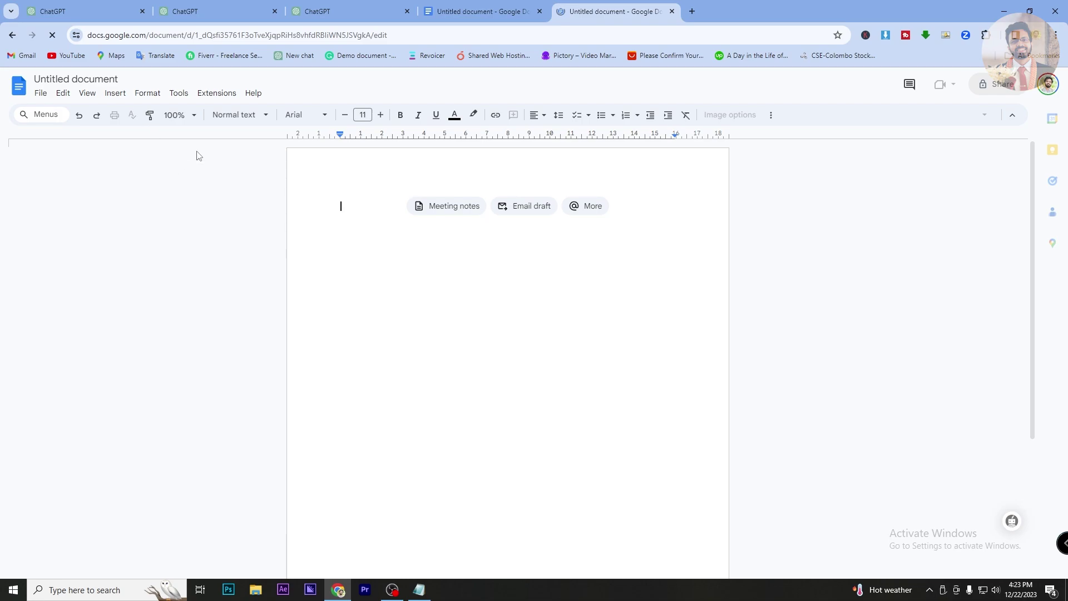
- Paste the gig description into the new Google Doc and delete the closing 'Feel free' paragraph
key("Return")
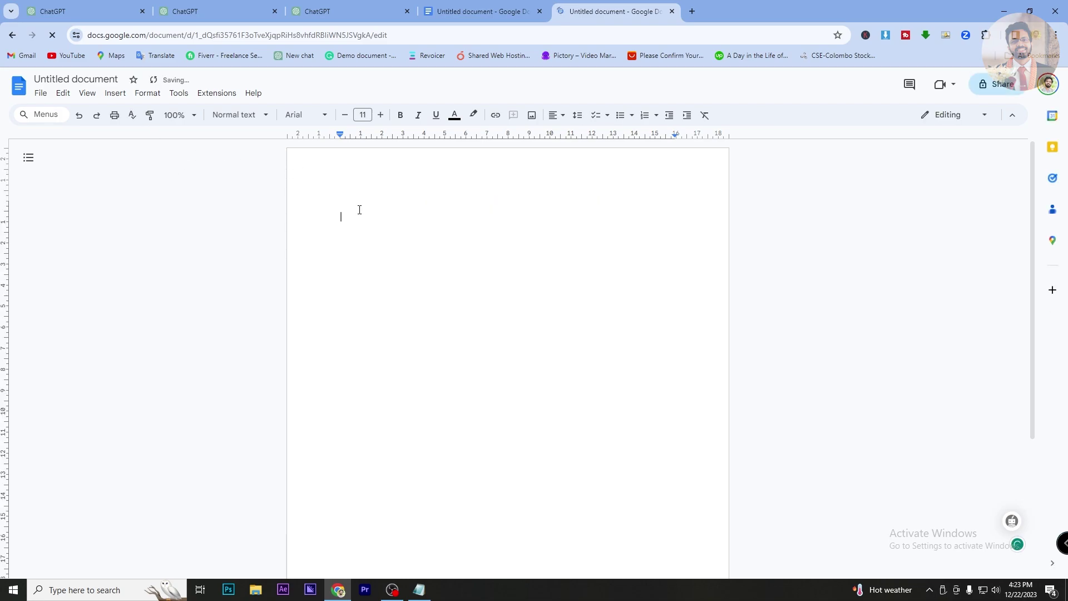
key("ctrl+v")
scroll(449, 484, "down", 2)
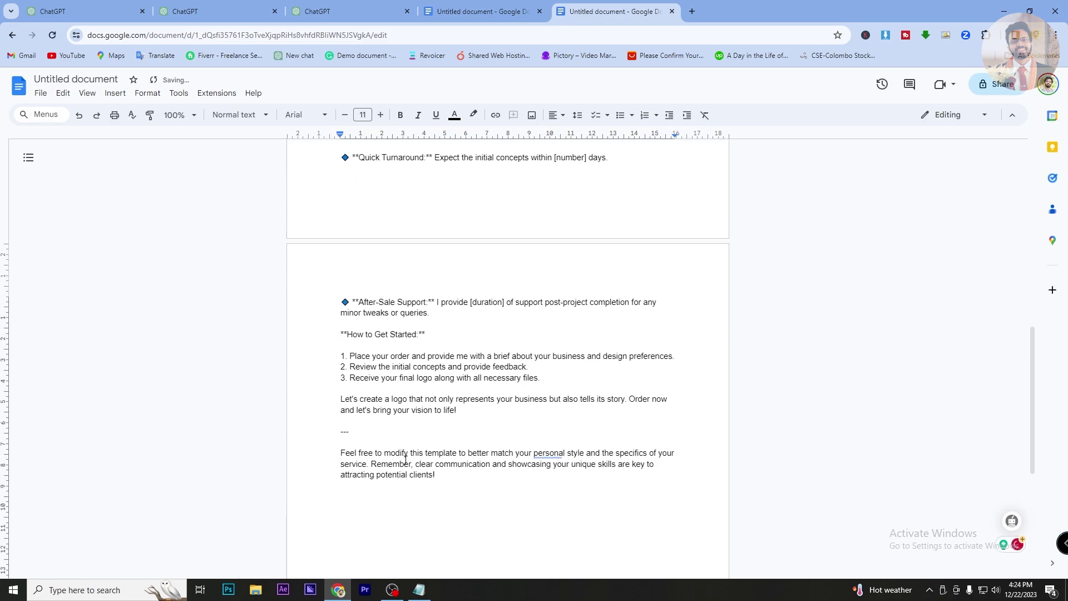
left_click_drag(444, 477, 346, 442)
key("BackSpace")
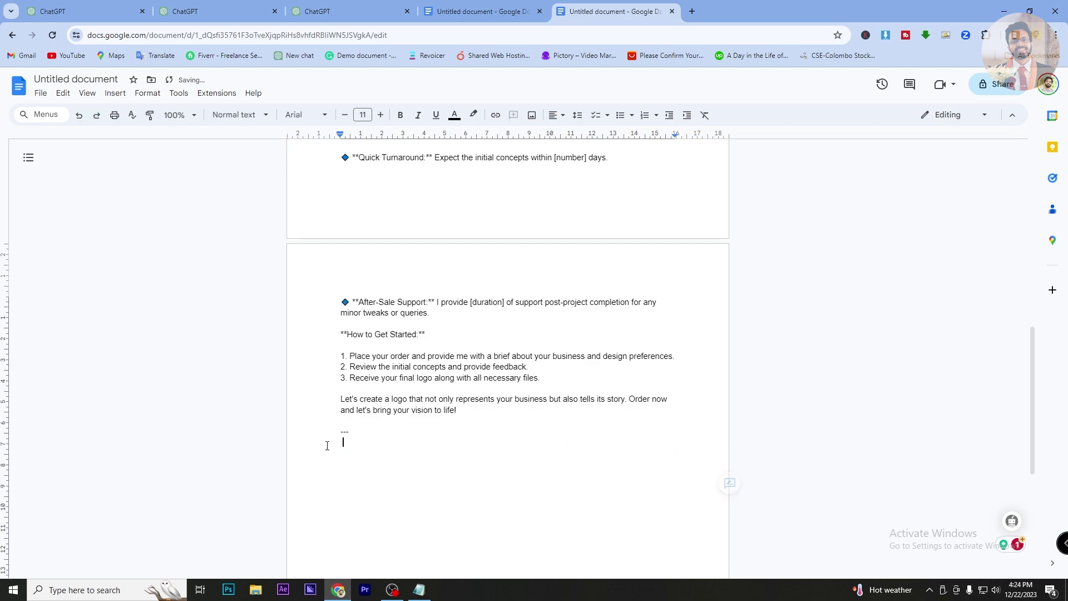
- Delete the title lines and intro through 'Description' at the top of the document
scroll(345, 442, "up", 15)
left_click_drag(396, 304, 340, 216)
key("BackSpace")
scroll(369, 343, "down", 6)
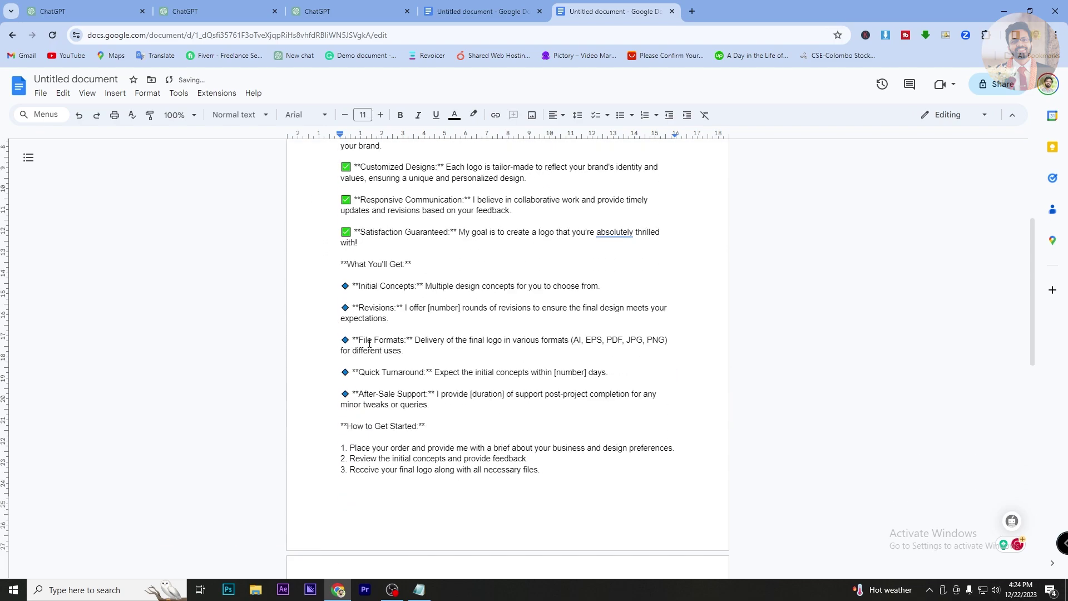
scroll(369, 343, "down", 2)
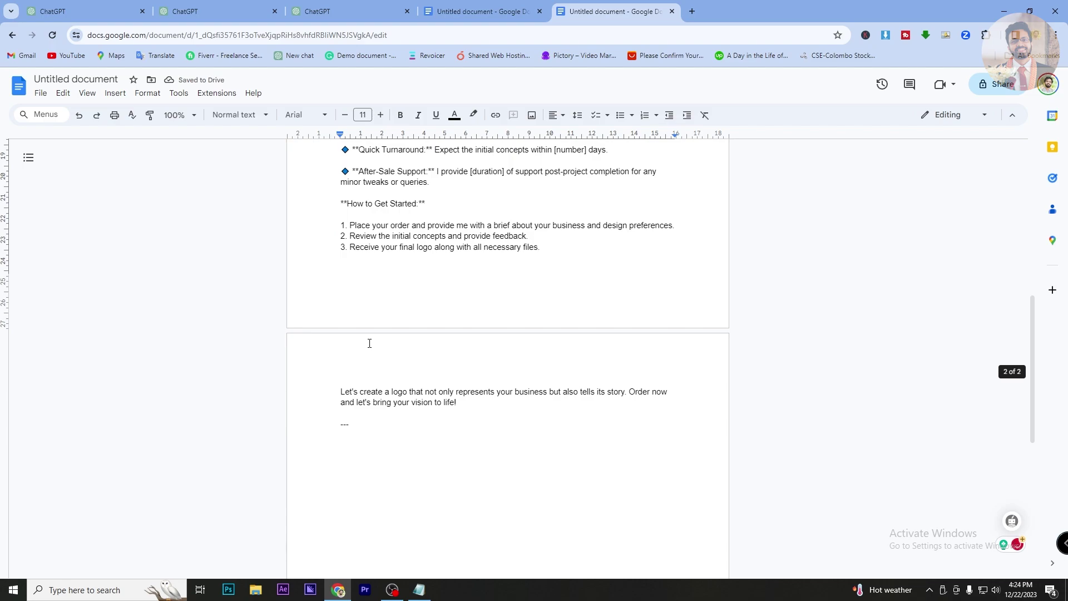
scroll(370, 341, "up", 15)
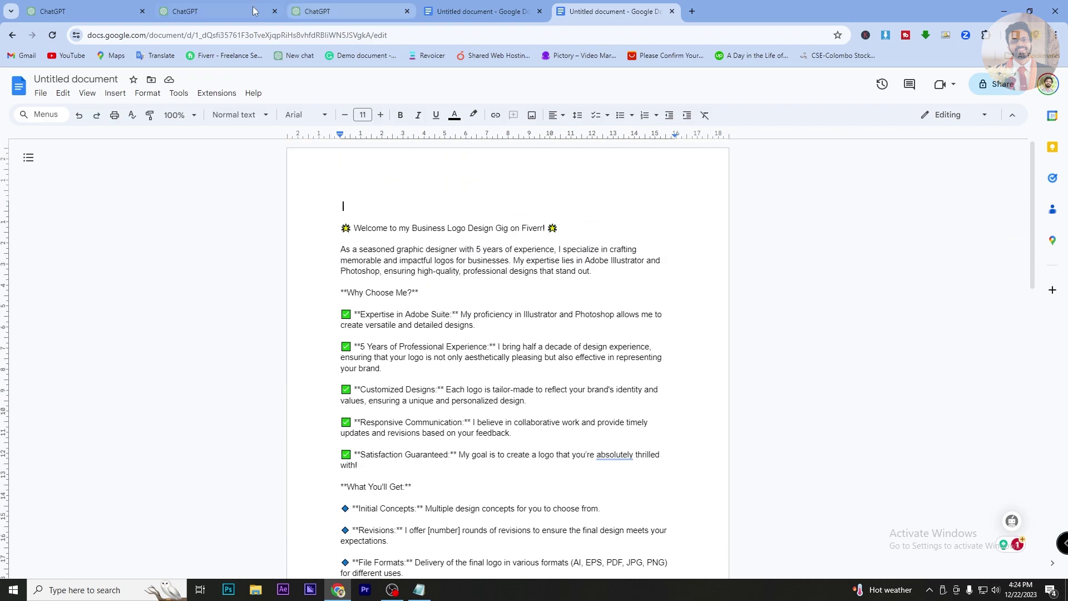
left_click(225, 10)
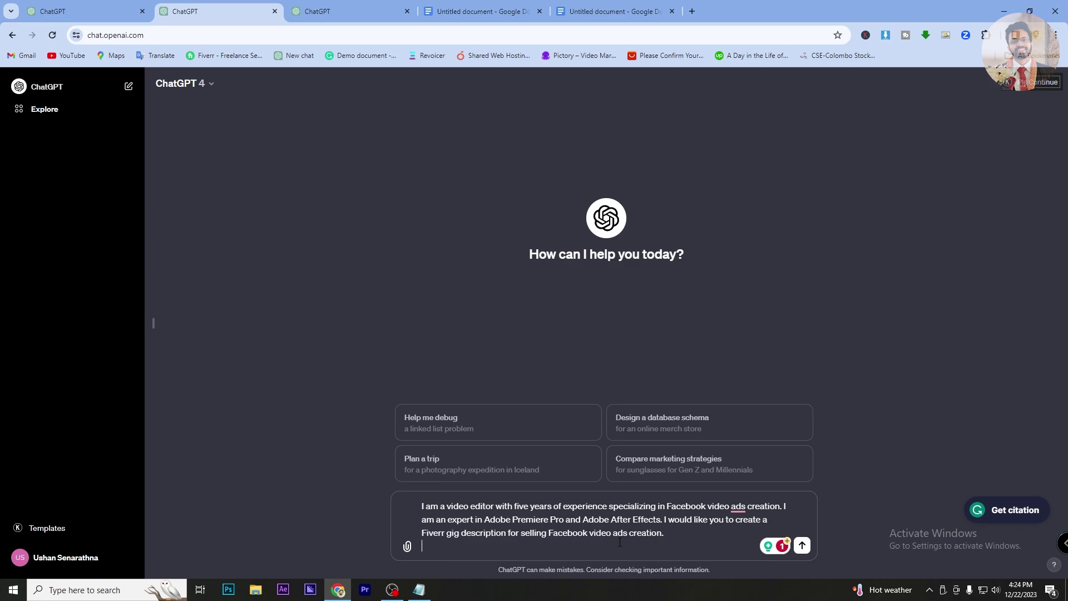
- Send the Facebook video ads gig prompt and scroll through the generated reply
left_click(802, 545)
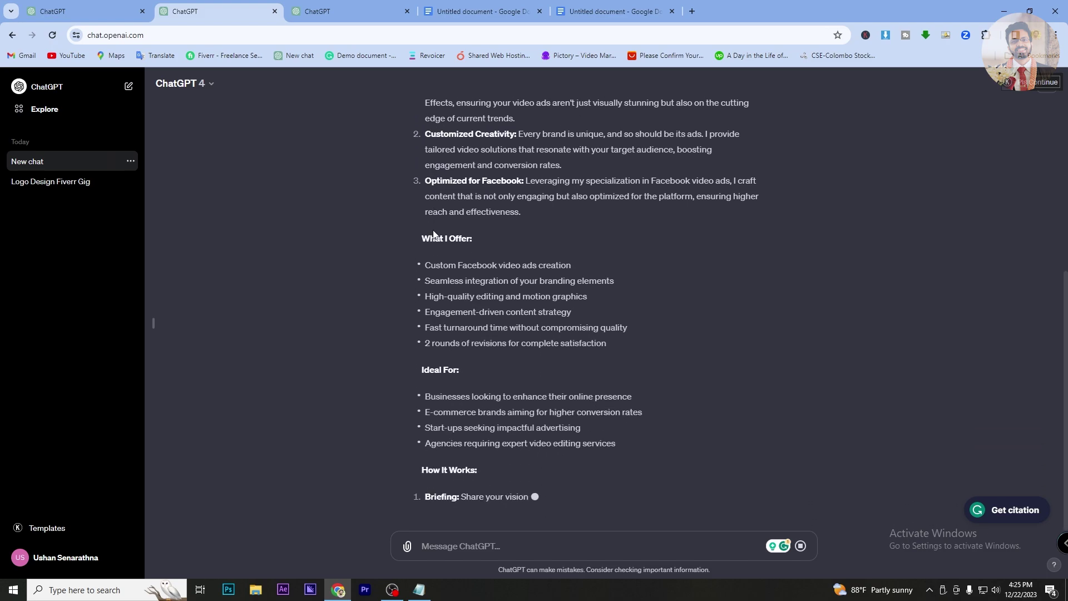
scroll(448, 189, "up", 2)
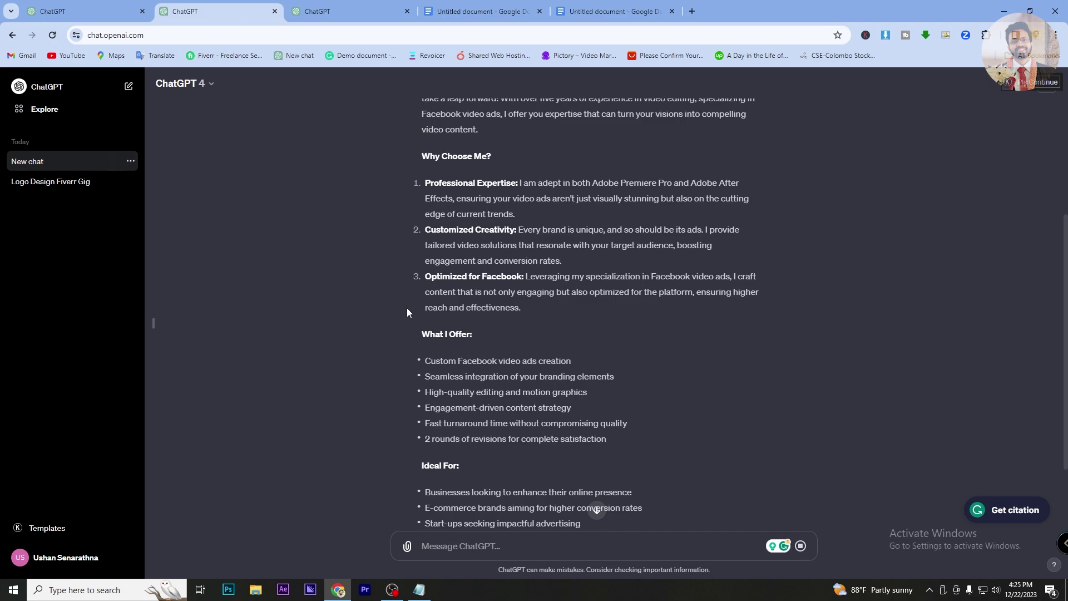
scroll(394, 316, "down", 1)
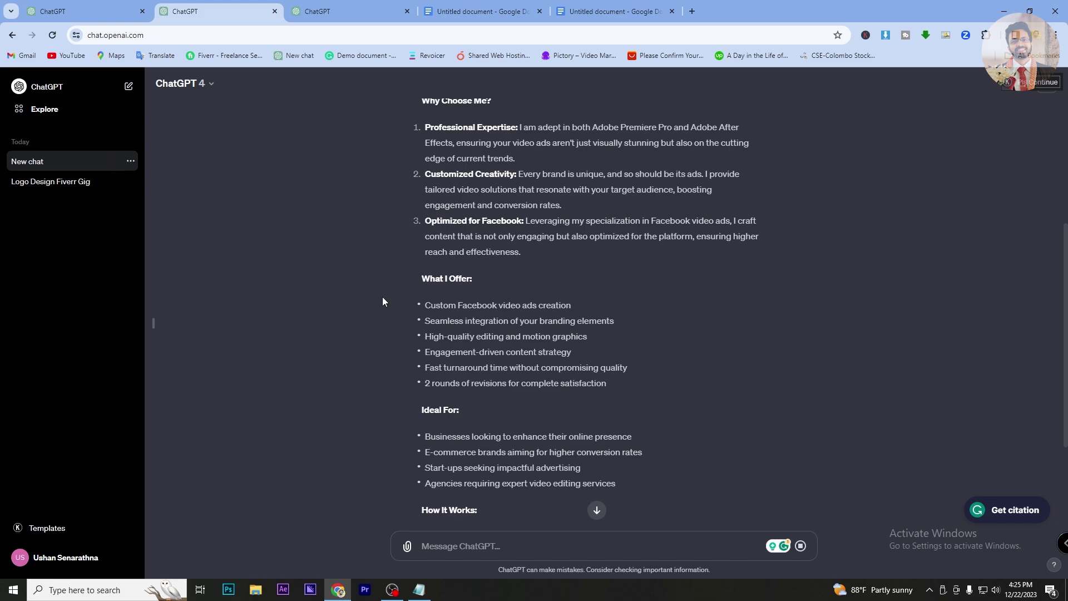
scroll(455, 285, "down", 1)
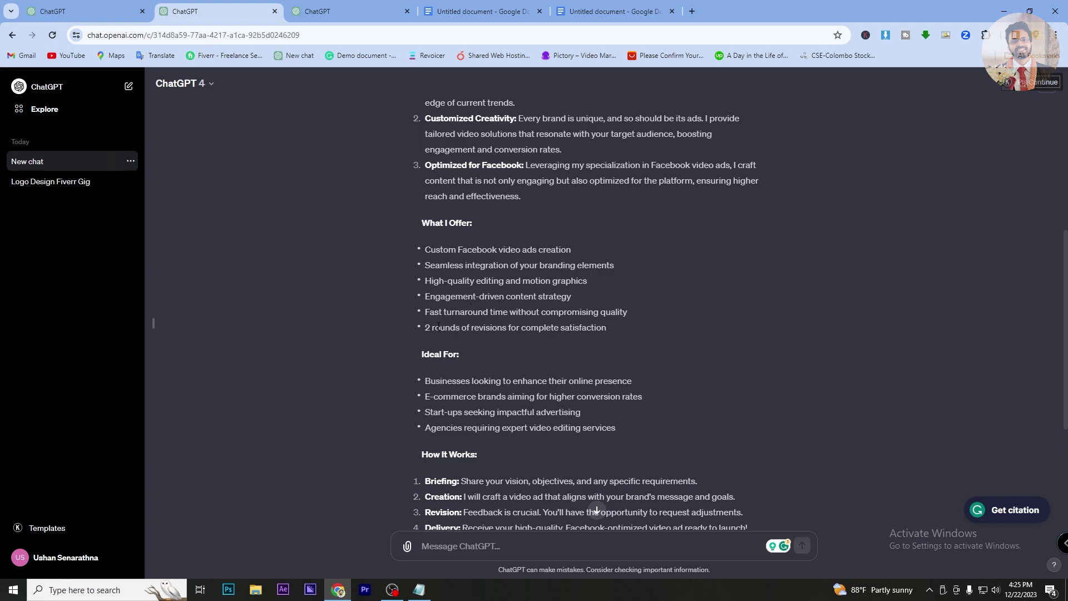
scroll(431, 317, "down", 1)
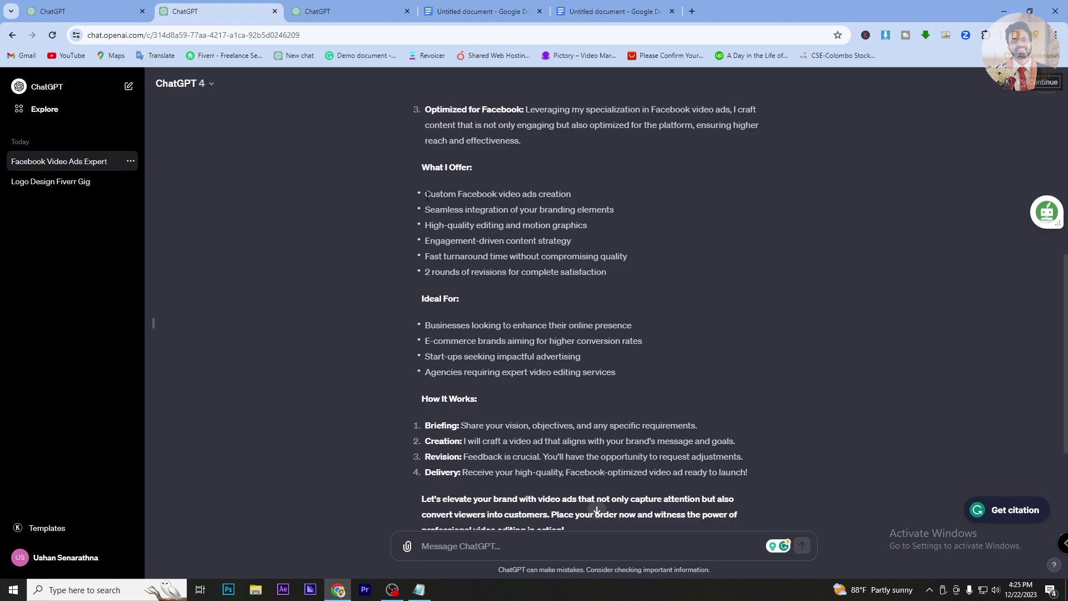
- Review the Custom Facebook video ads creation and E-commerce bullets of the gig description
left_click_drag(426, 195, 569, 194)
left_click(478, 211)
scroll(438, 344, "down", 2)
left_click_drag(426, 230, 529, 228)
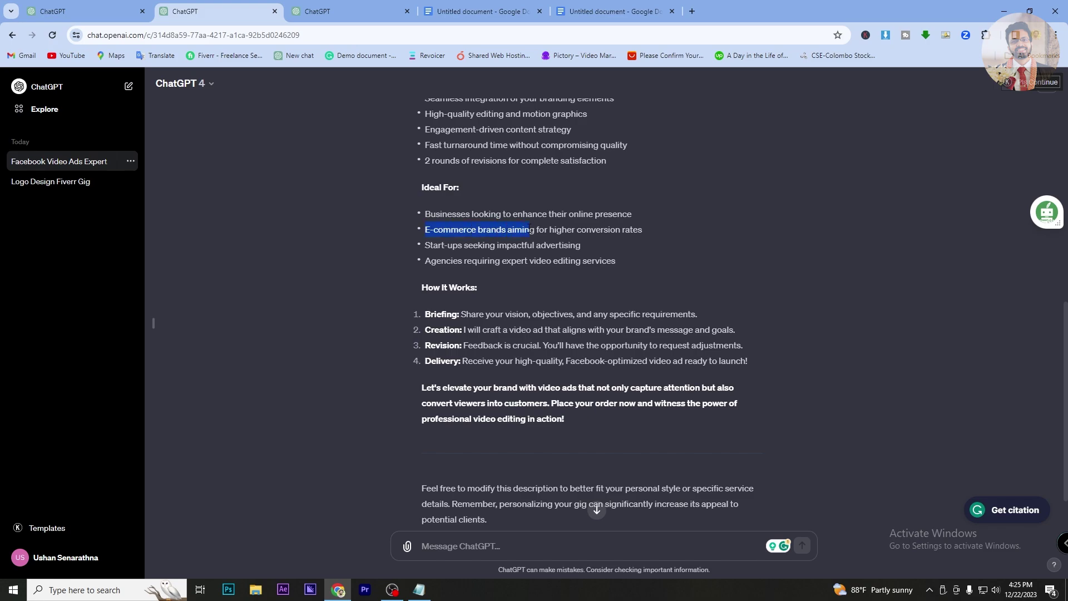
key("shift+Right")
key("shift+Right")
key("shift+Right")
key("shift+Right")
key("shift+Right")
key("shift+Right")
key("shift+Right")
key("shift+Right")
key("shift+Right")
key("shift+Right")
key("shift+Right")
key("shift+Right")
key("shift+Right")
key("shift+Right")
key("shift+Right")
key("shift+Right")
key("shift+Right")
key("shift+Right")
key("shift+Right")
key("shift+Right")
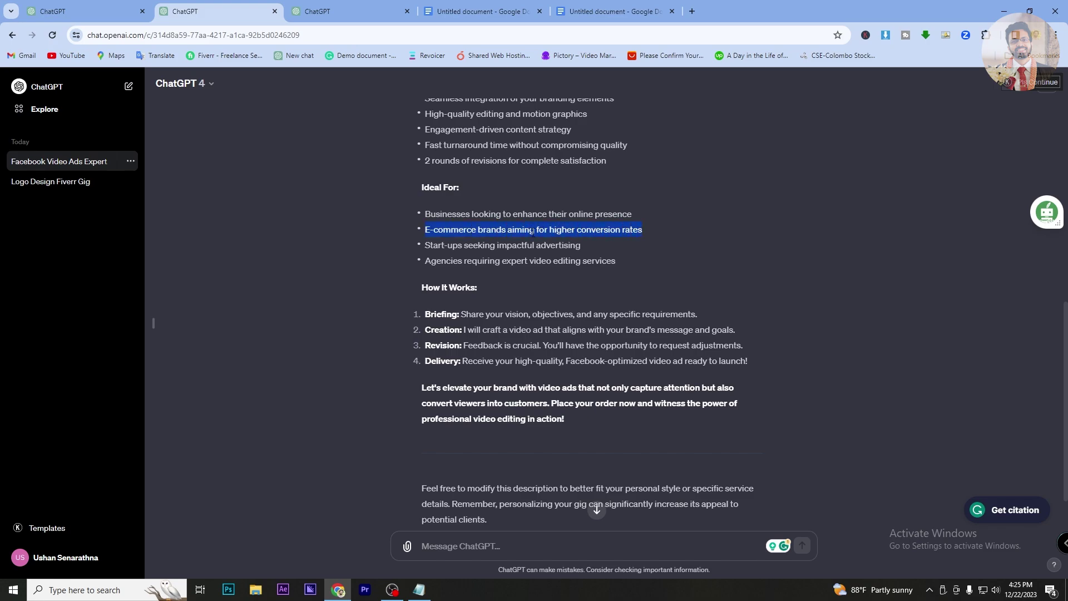
left_click(533, 232)
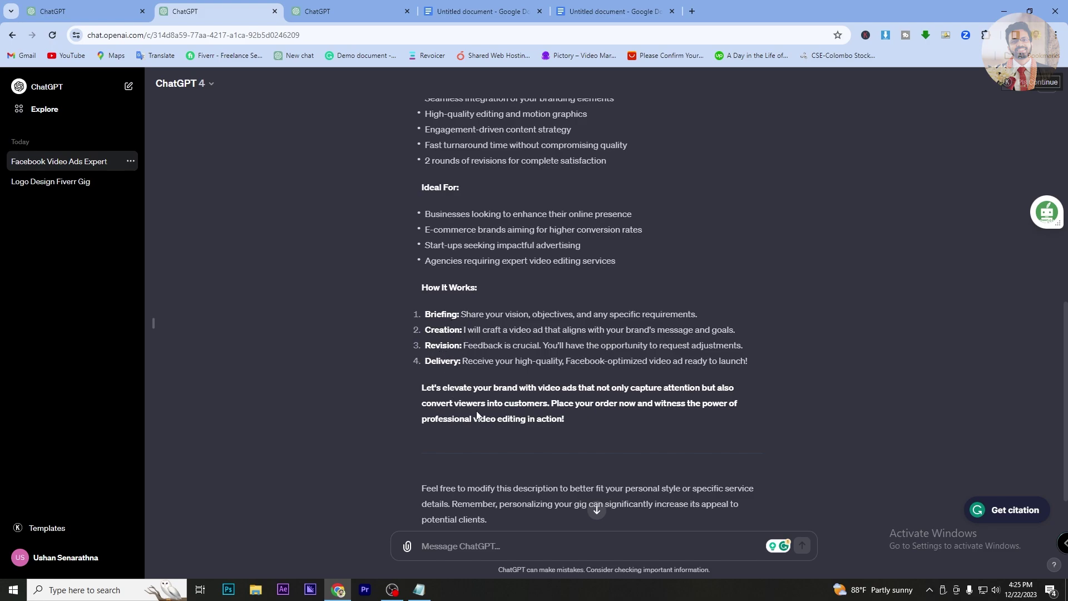
scroll(462, 461, "down", 2)
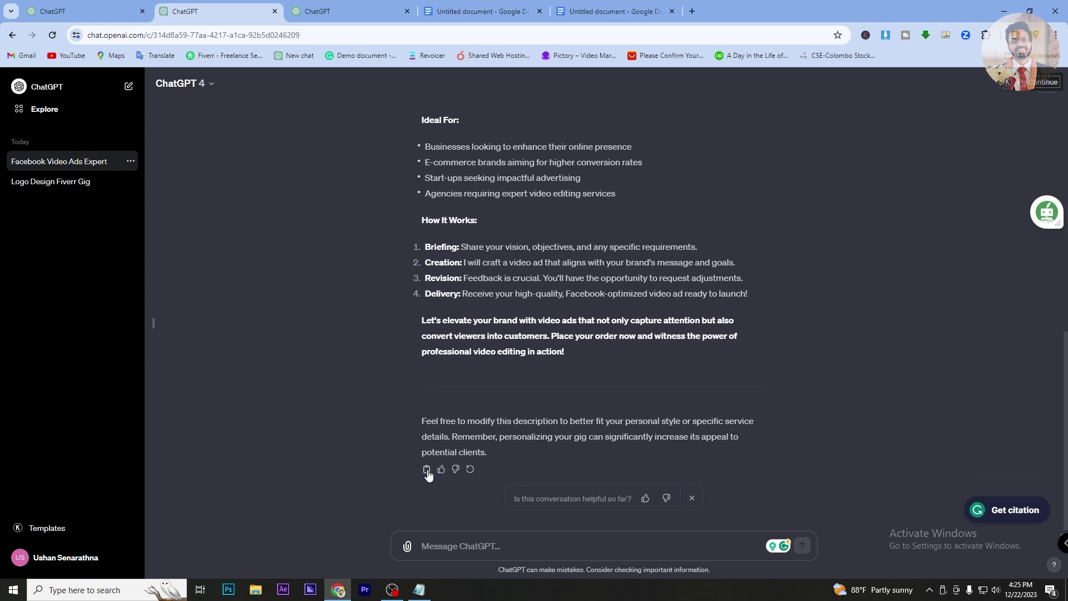
scroll(488, 236, "up", 9)
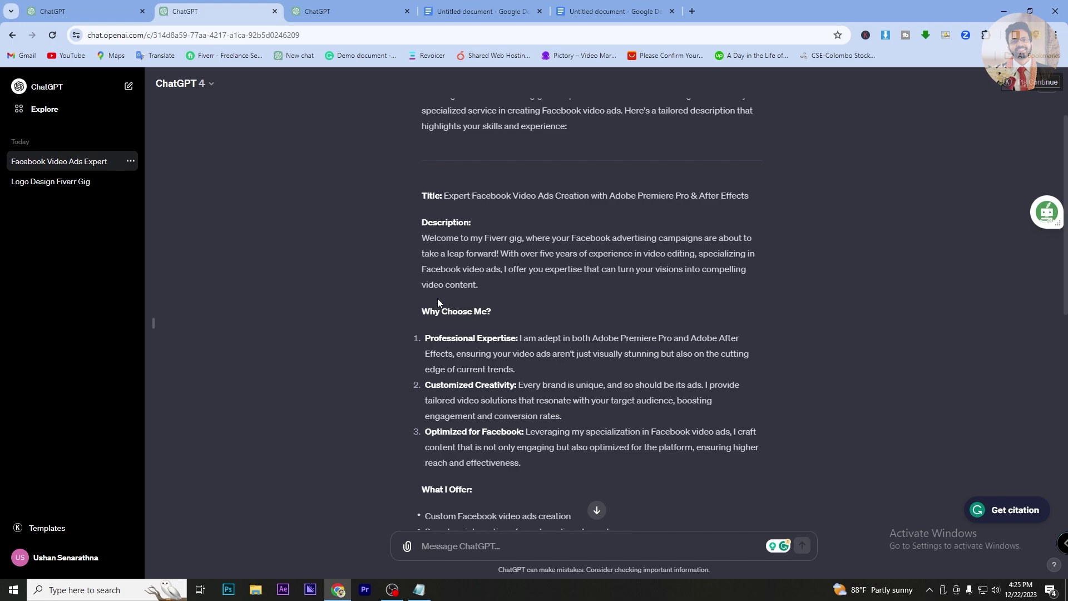
- In the third chat, replace 'Facebook video ads creation' with 'WordPress website build' in the prompt and send it
left_click(348, 13)
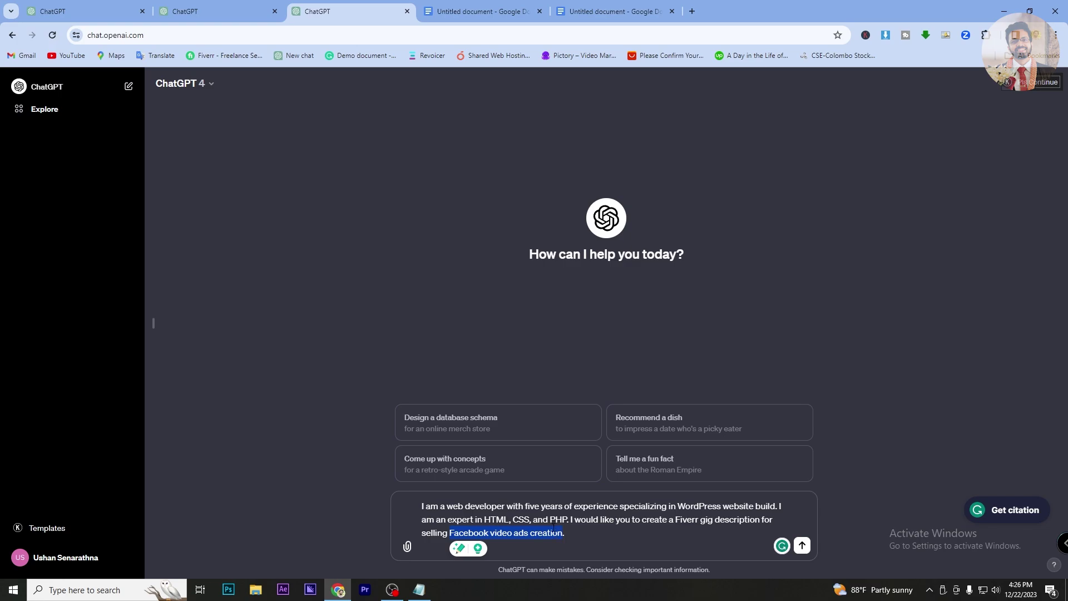
left_click(527, 506)
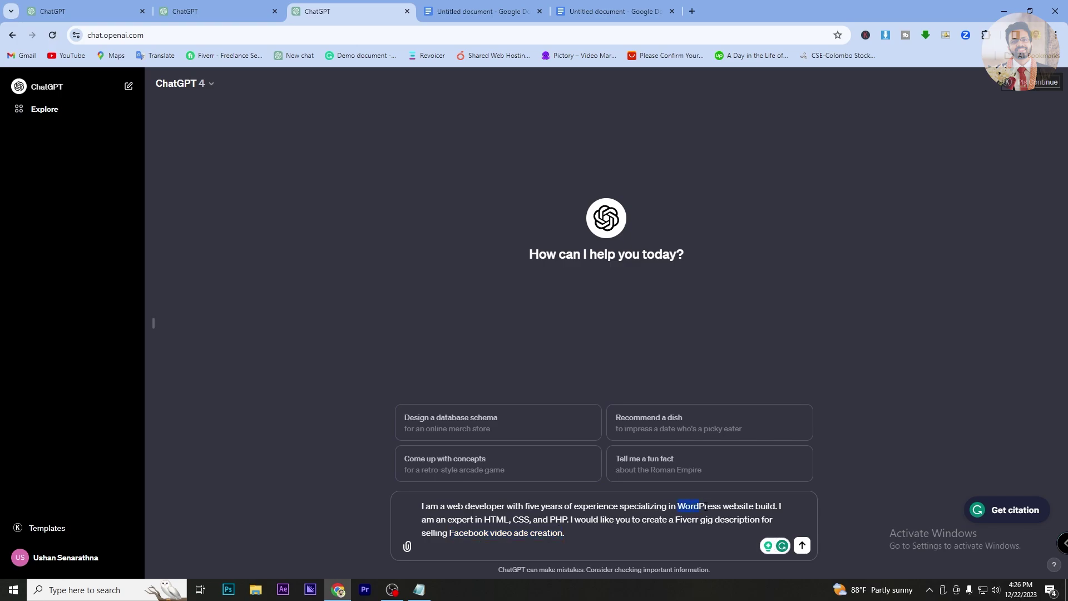
left_click_drag(770, 506, 776, 506)
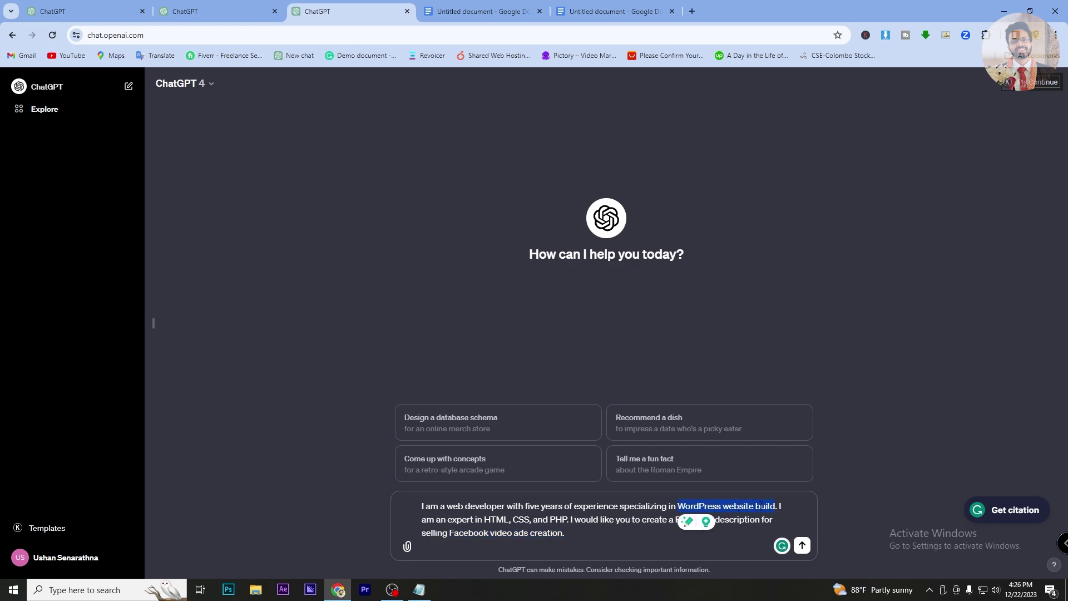
right_click(760, 506)
left_click(783, 229)
left_click_drag(450, 533, 484, 533)
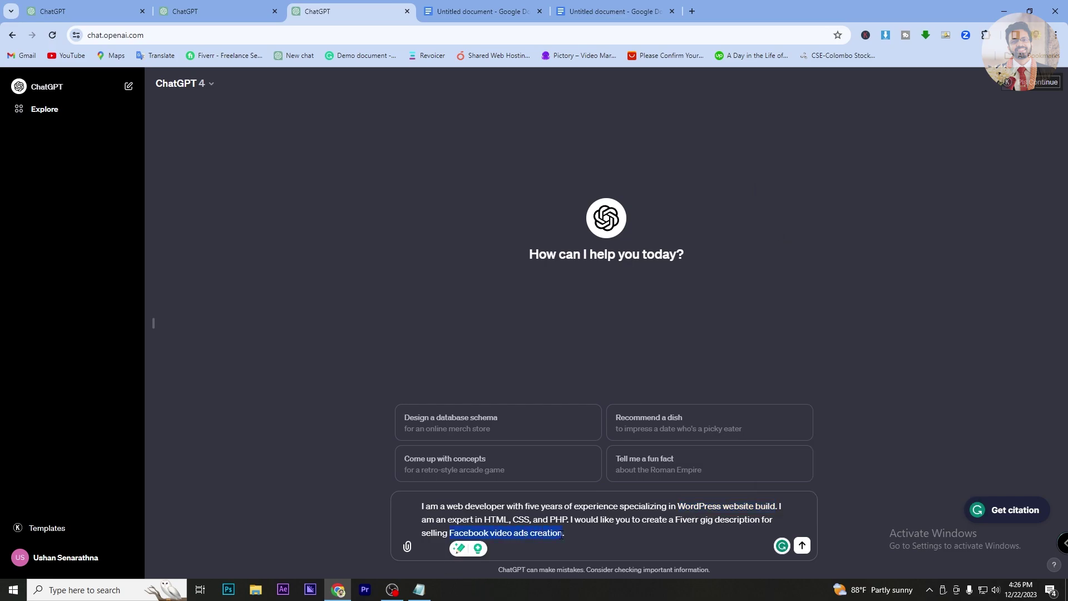
key("ctrl+v")
left_click(807, 547)
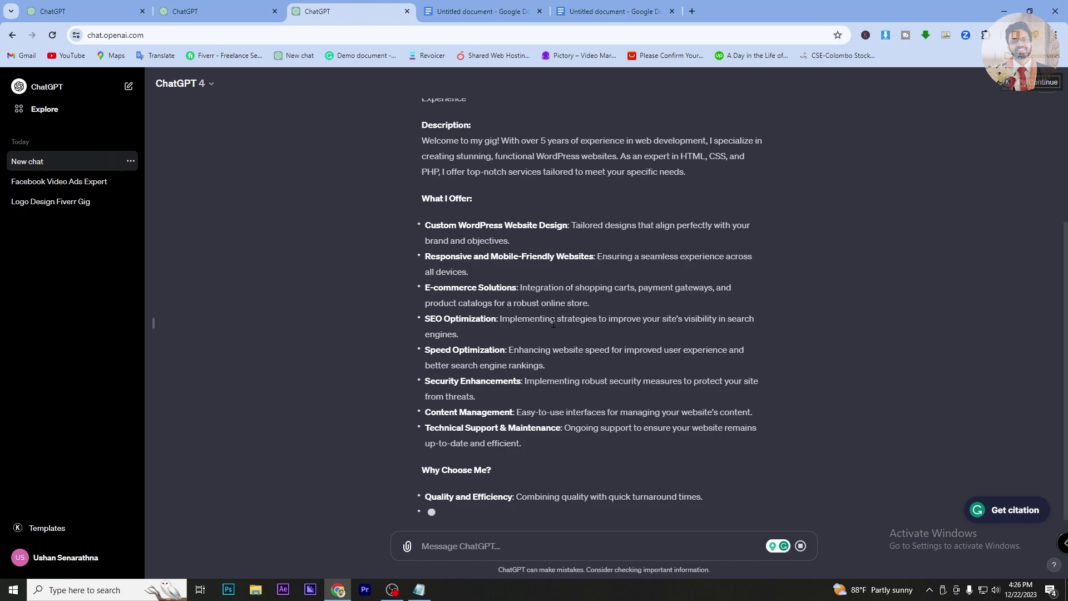
- Scroll the WordPress gig reply down past the Speed Optimization bullet
scroll(553, 323, "up", 3)
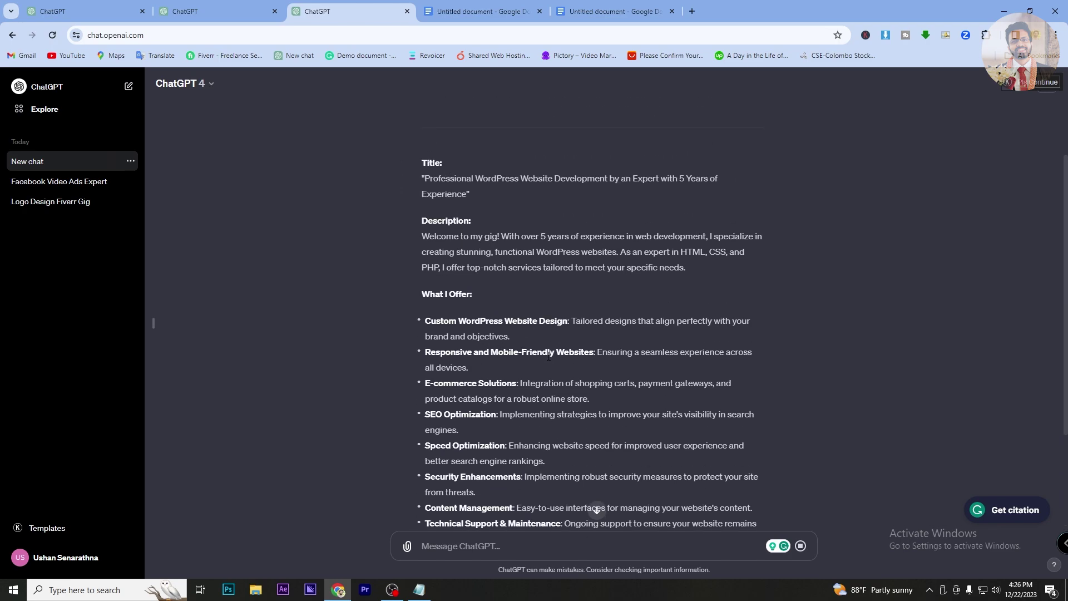
scroll(547, 356, "down", 1)
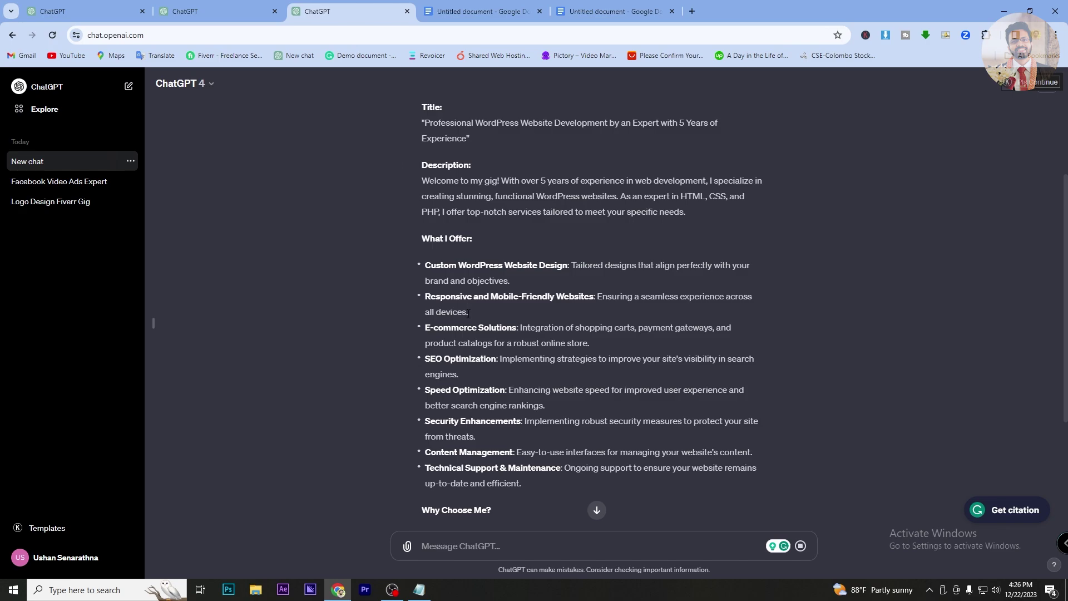
scroll(442, 309, "down", 1)
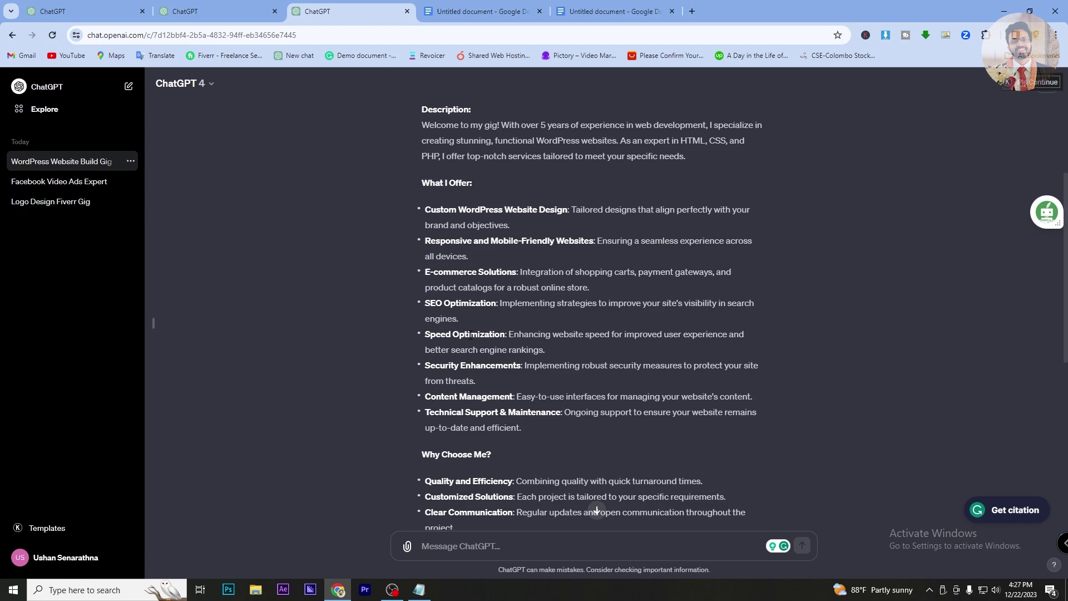
left_click_drag(424, 336, 516, 336)
scroll(469, 349, "down", 2)
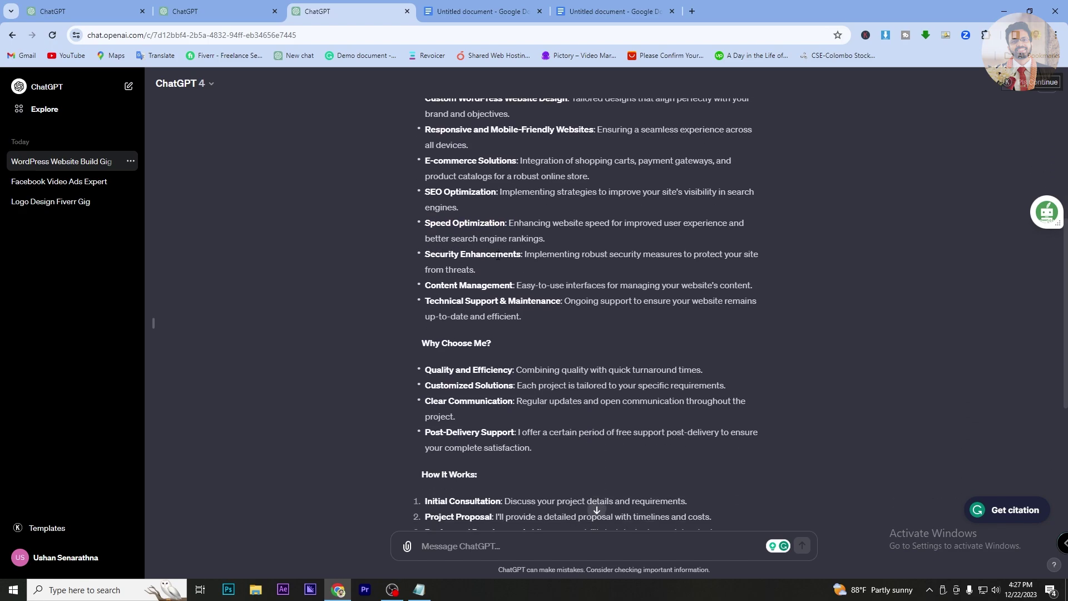
scroll(439, 290, "down", 2)
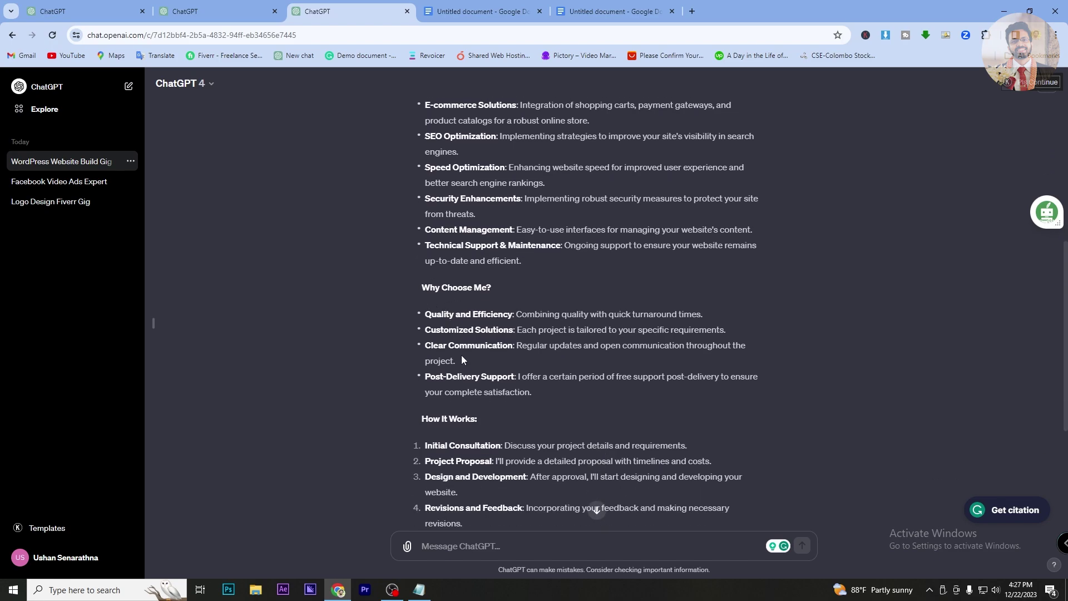
scroll(462, 356, "down", 2)
scroll(461, 361, "down", 1)
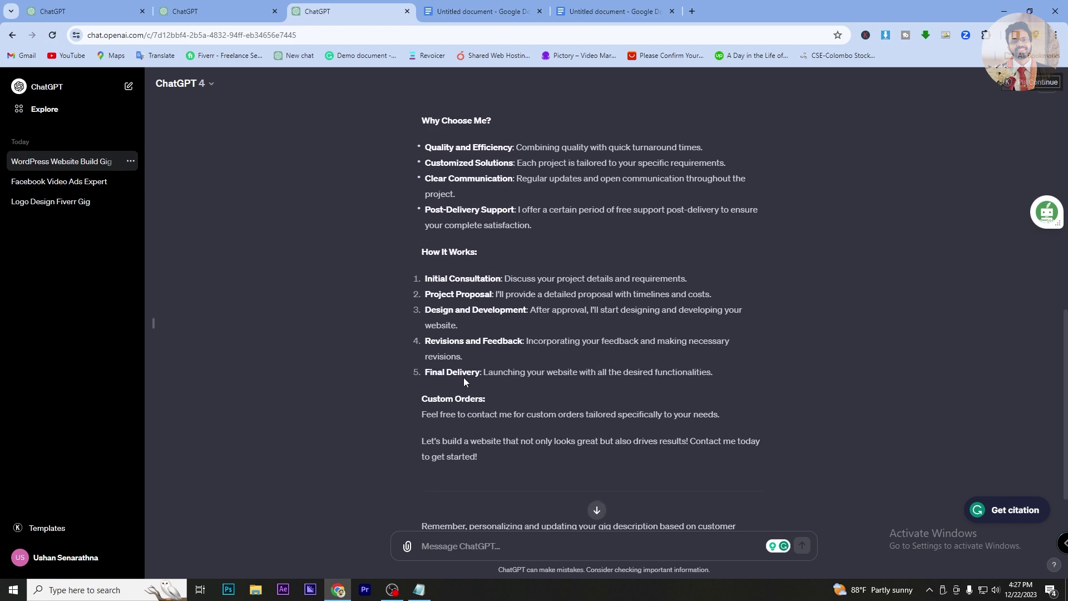
- Scroll on to How It Works and back, then return to the prompts document
scroll(464, 381, "up", 12)
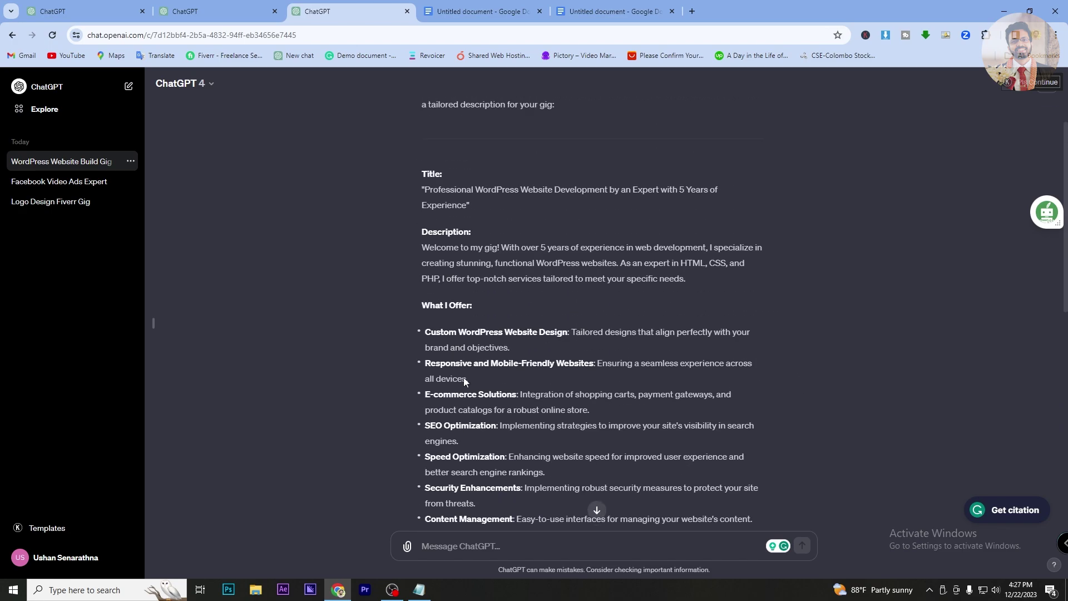
scroll(464, 381, "down", 2)
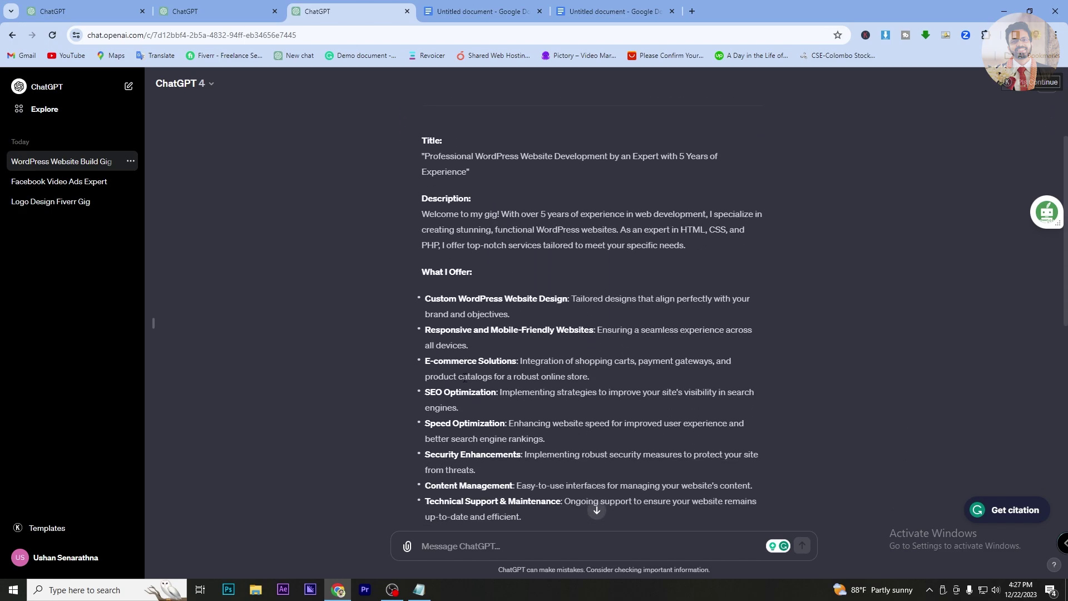
scroll(465, 378, "down", 3)
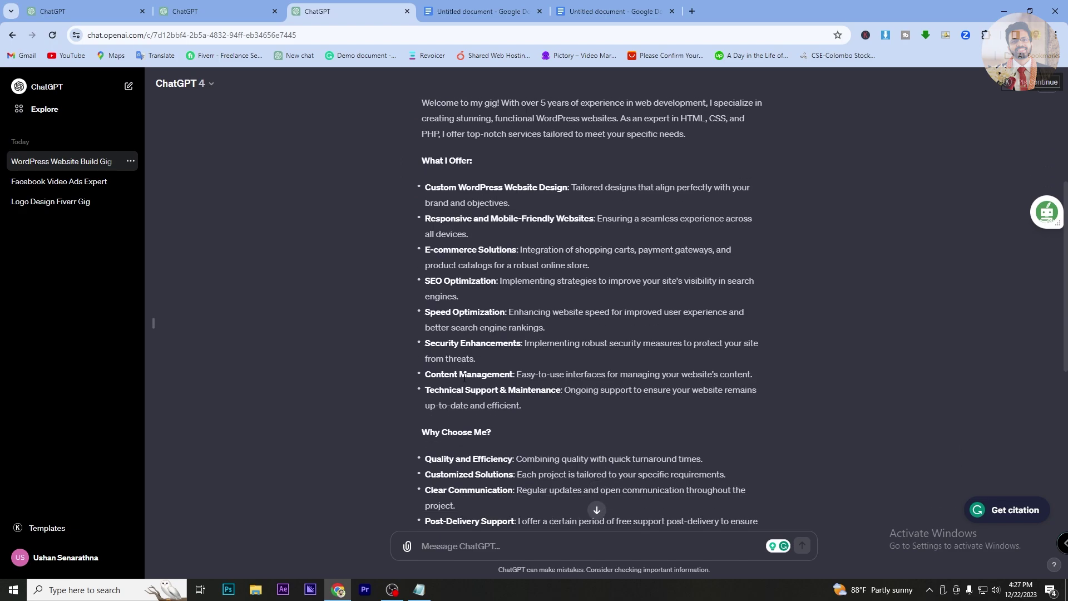
scroll(464, 377, "down", 1)
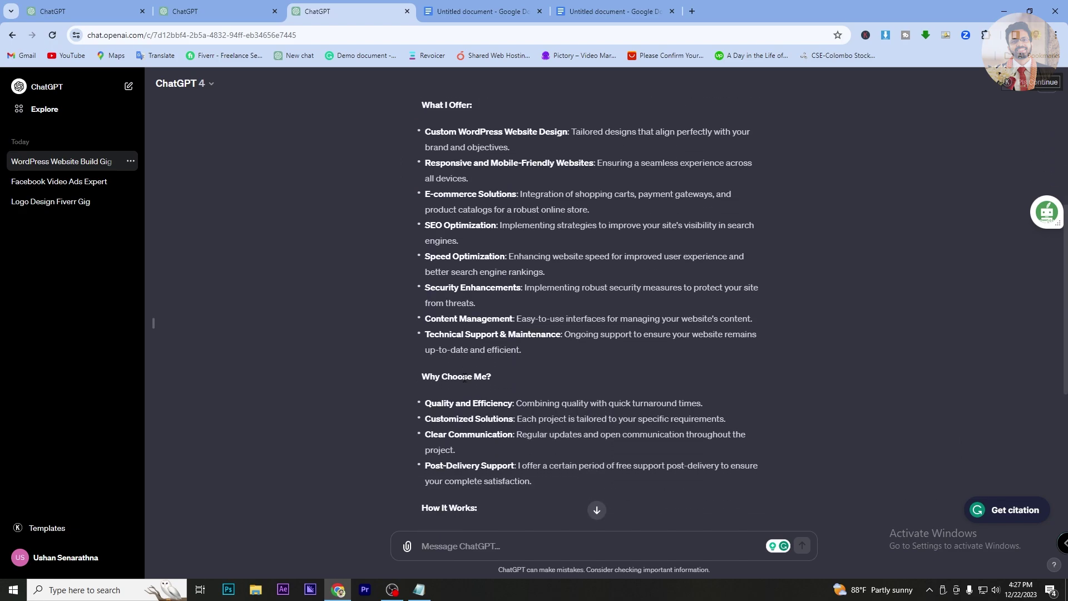
scroll(464, 378, "down", 5)
scroll(427, 121, "up", 11)
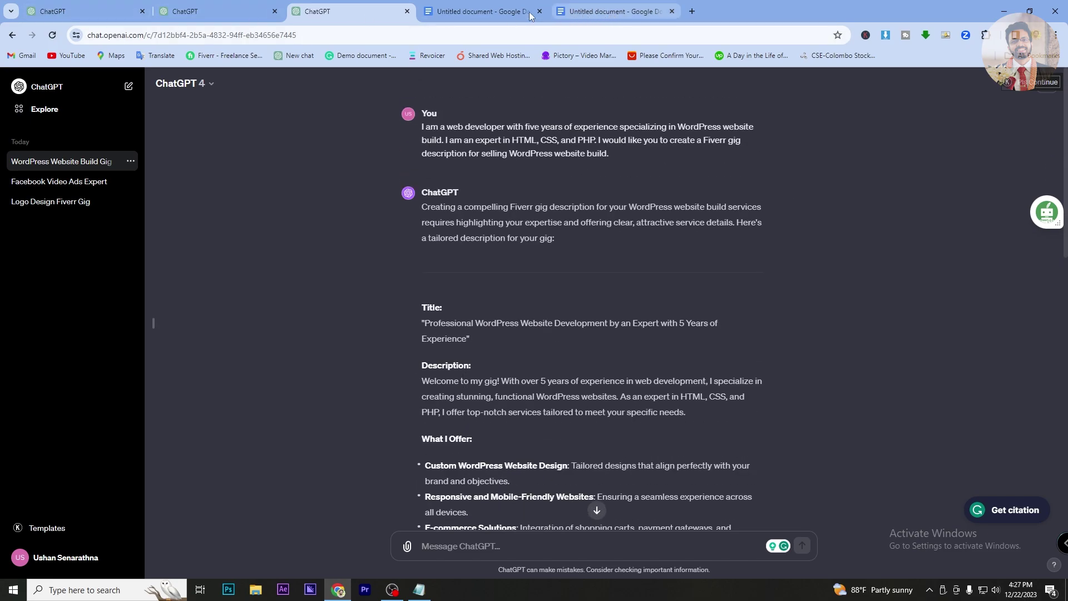
left_click(503, 15)
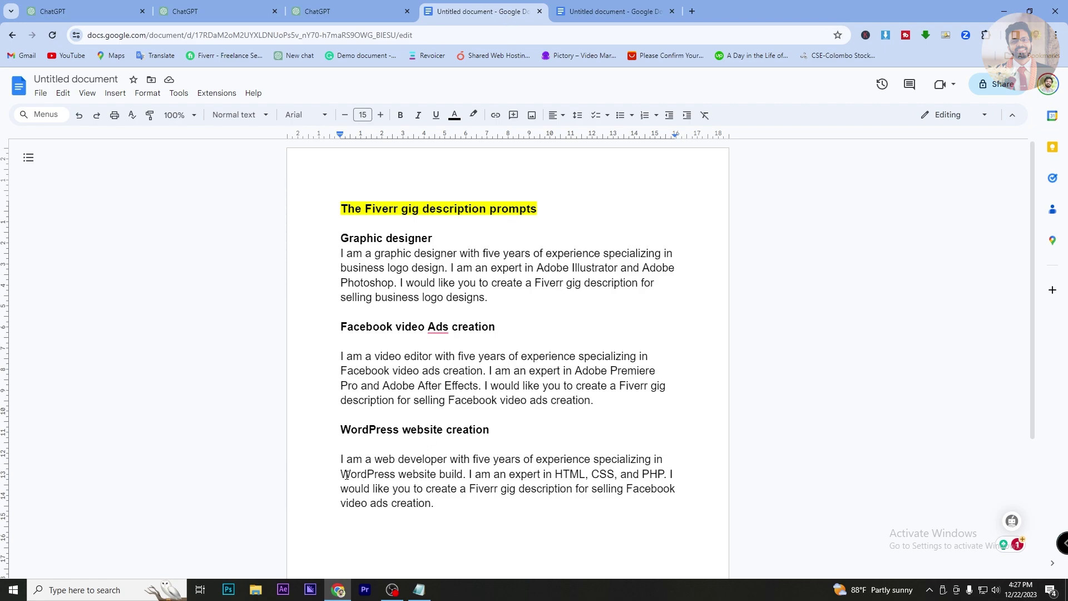
- Replace 'Facebook video ads creation' with 'WordPress website build' in the WordPress prompt, then review the Graphic designer prompt
left_click_drag(628, 490, 432, 507)
key("ctrl+v")
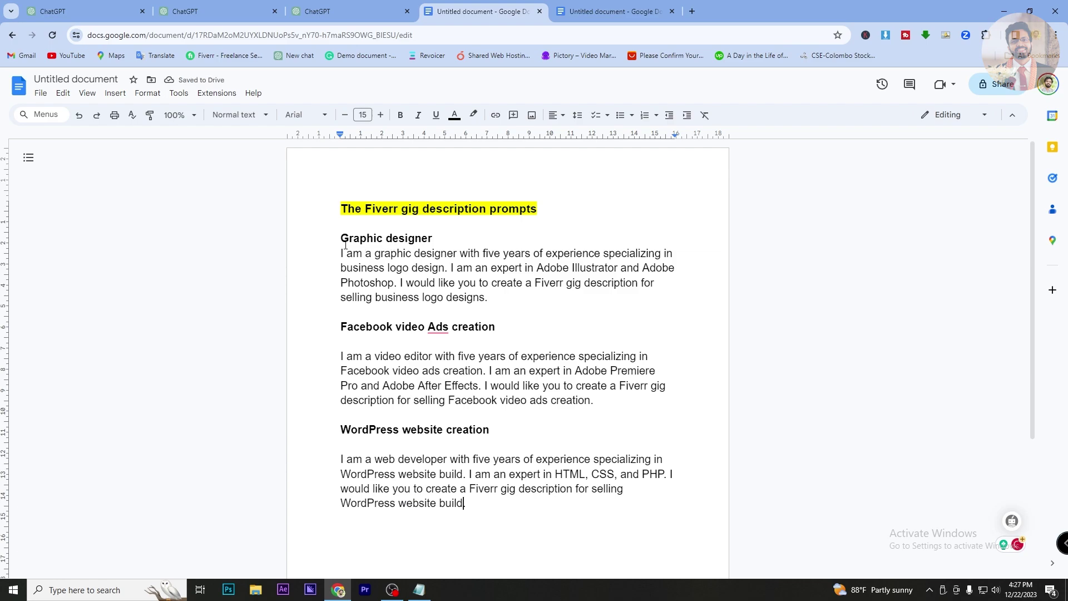
left_click_drag(341, 253, 489, 298)
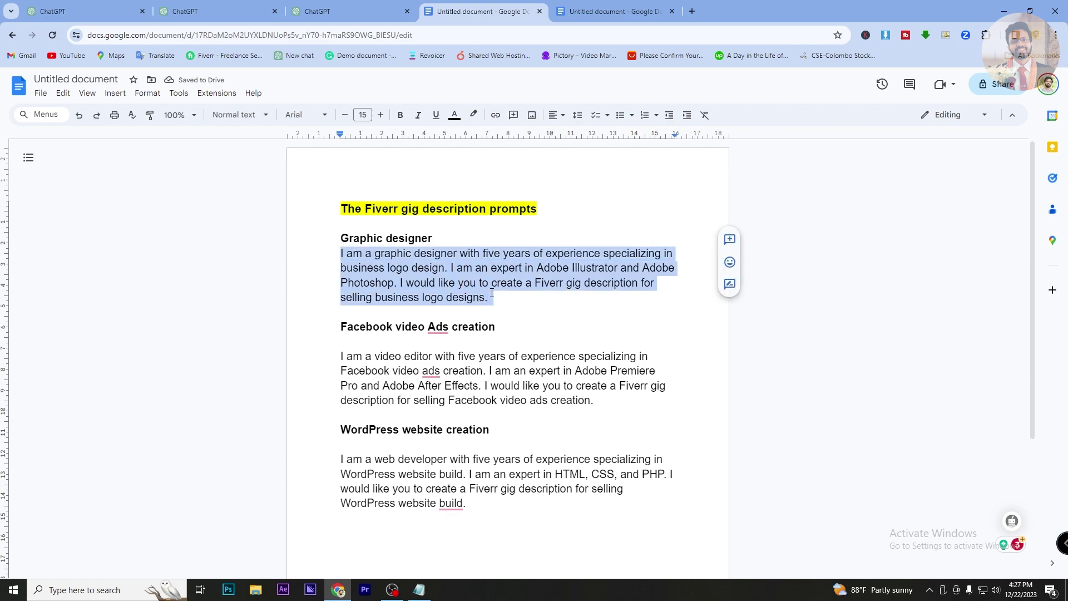
left_click(489, 298)
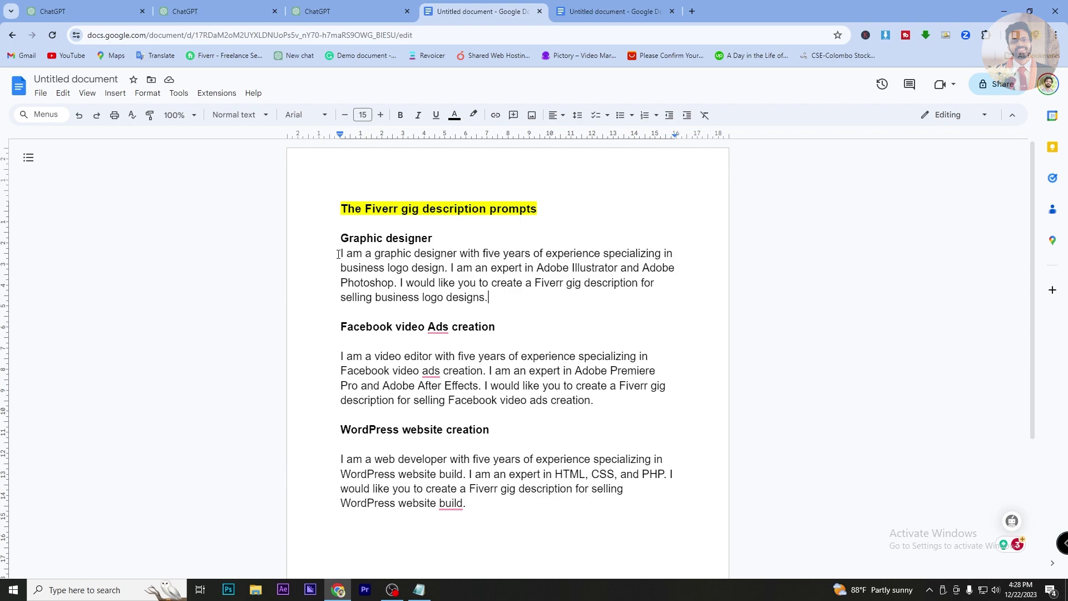
left_click_drag(341, 254, 656, 284)
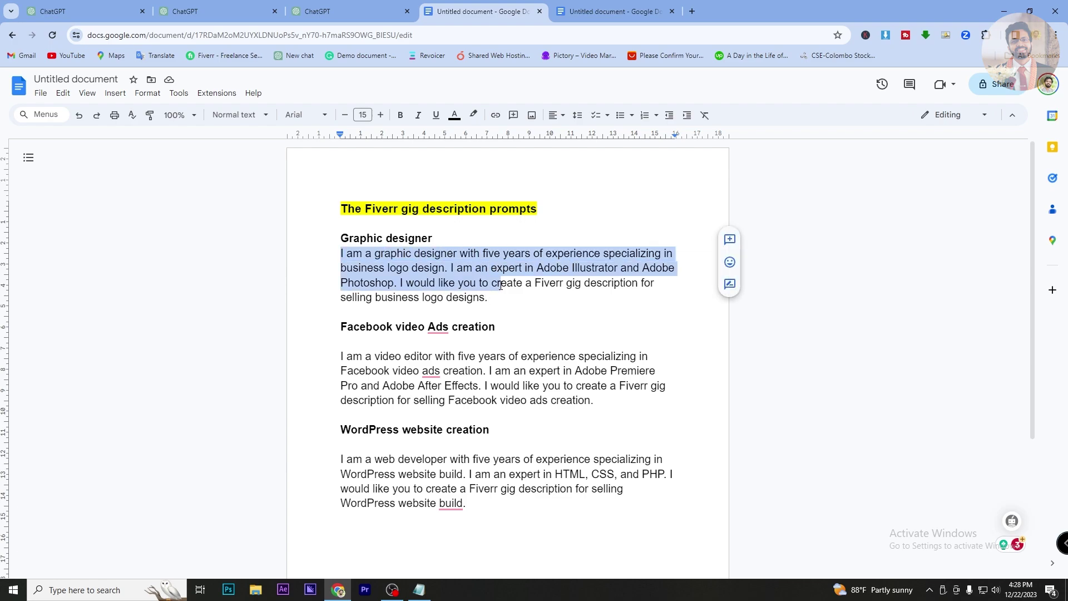
left_click(499, 296)
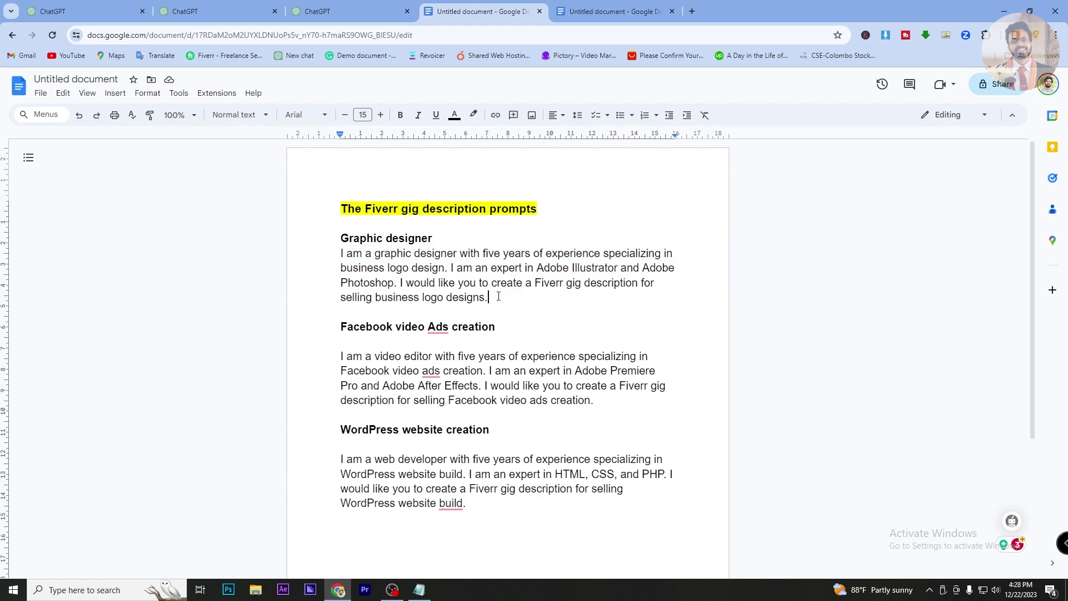